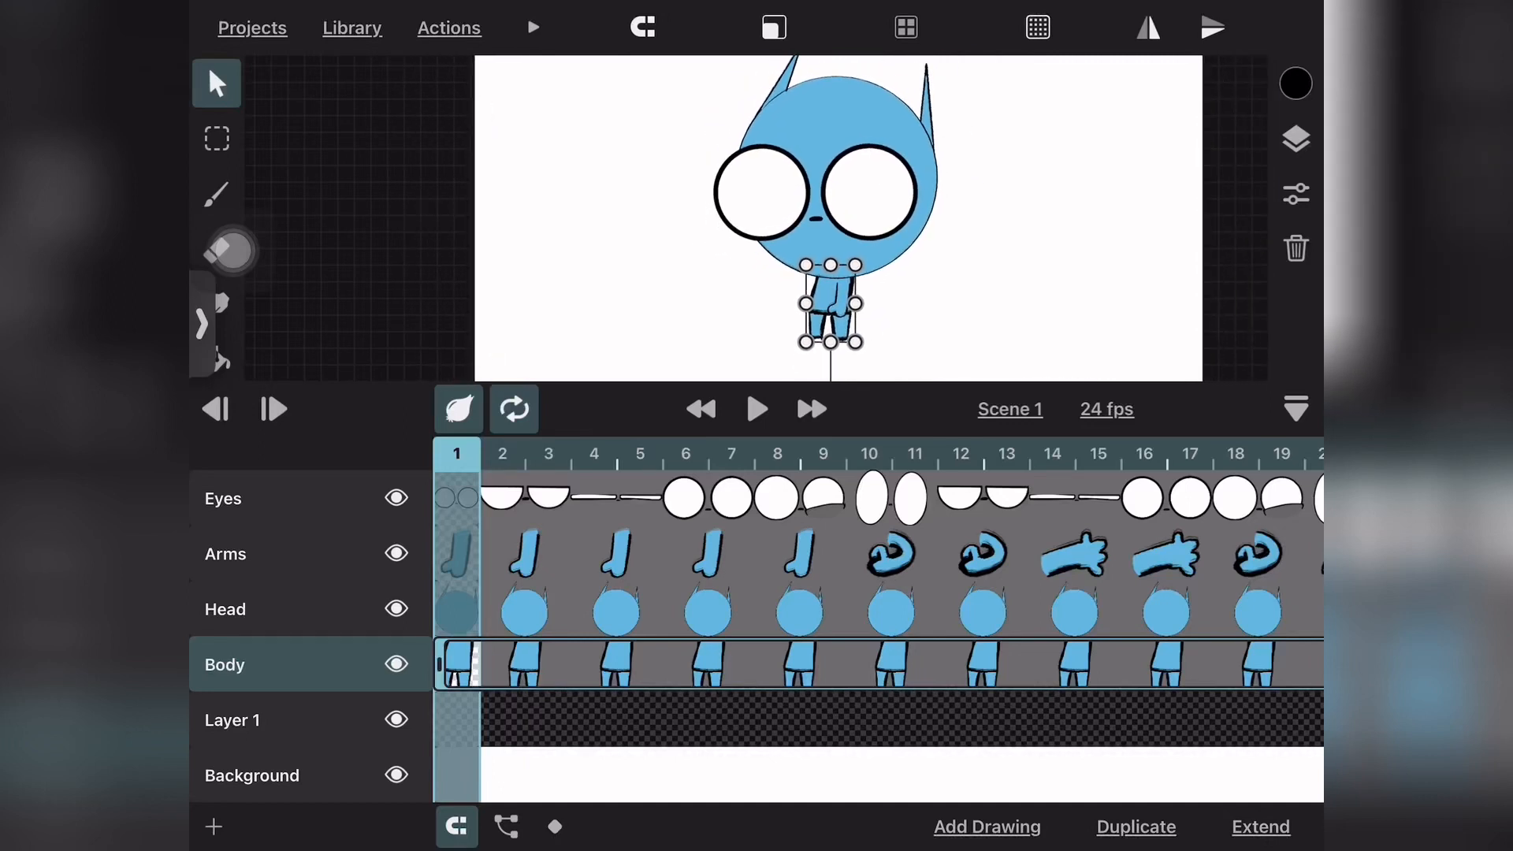
Step through the Body, Arms, Head and Eyes layers to review the character's parts
left_click(222, 497)
left_click(226, 553)
left_click(225, 609)
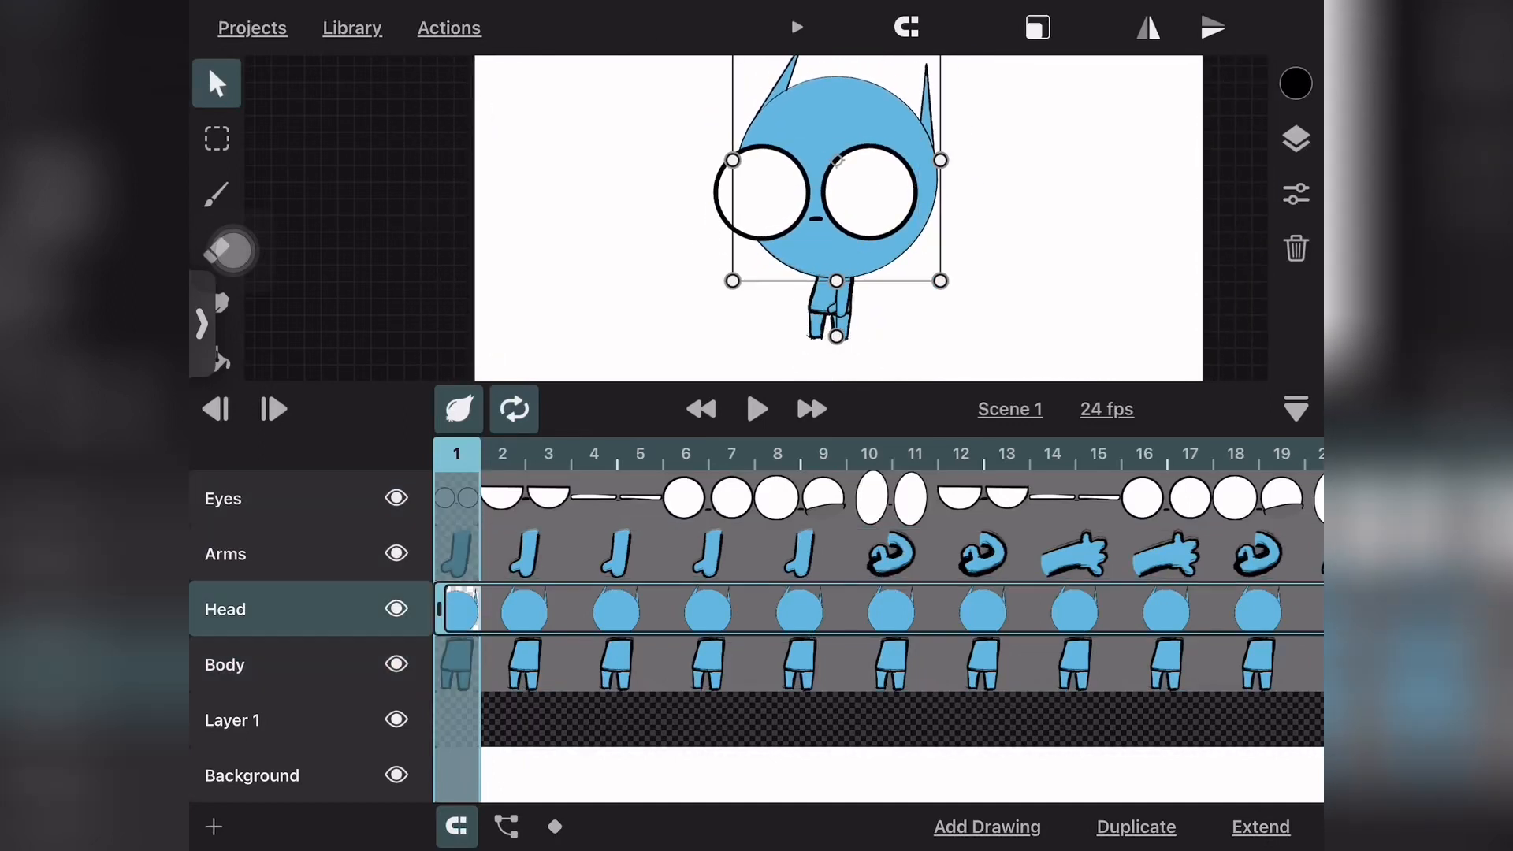
left_click(224, 664)
left_click(222, 497)
left_click(226, 553)
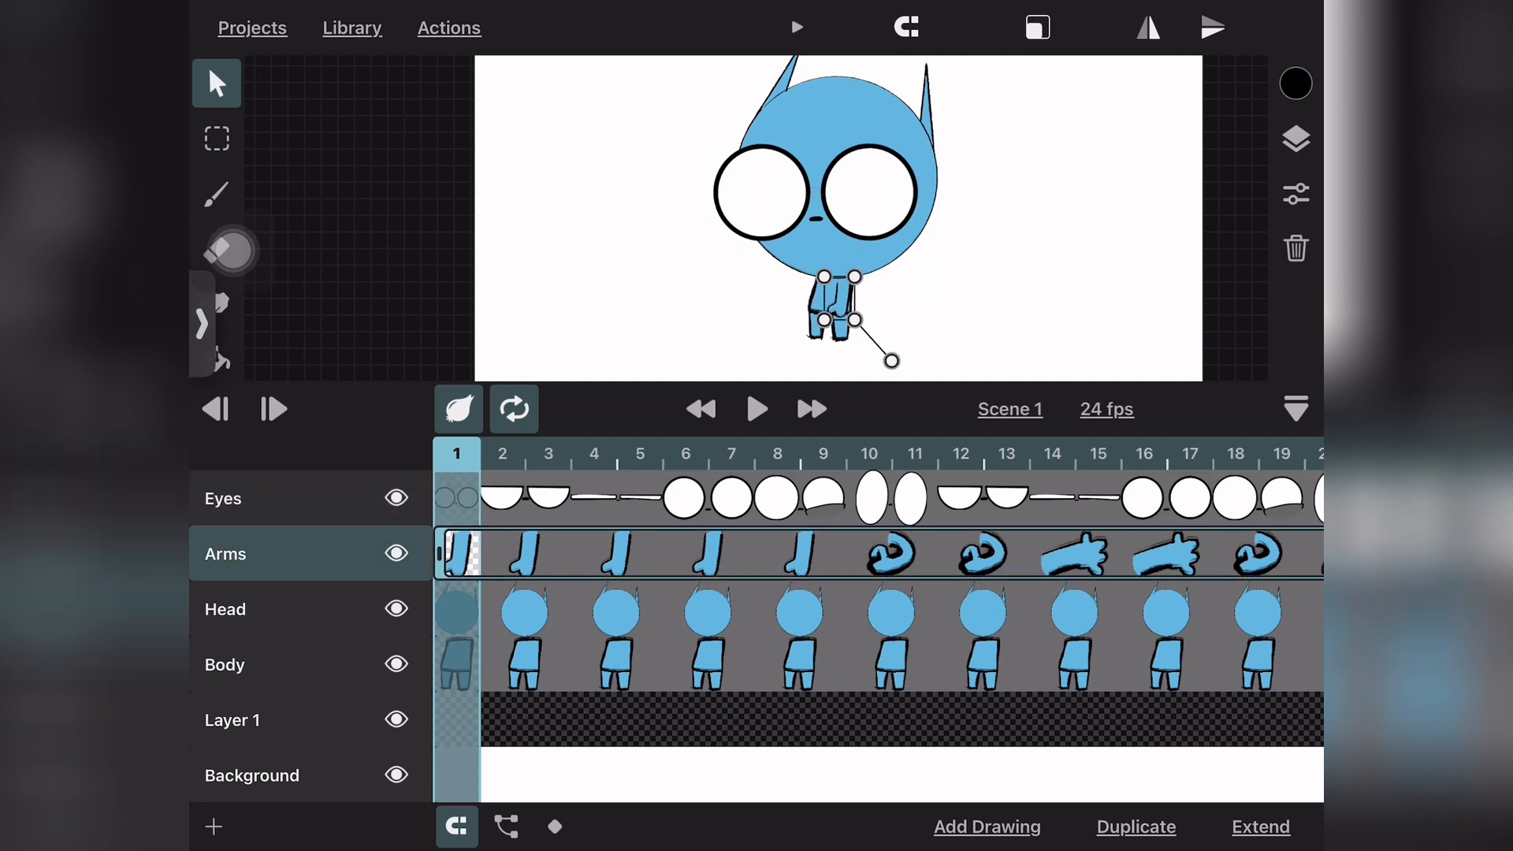
left_click(225, 608)
left_click(225, 664)
left_click(226, 609)
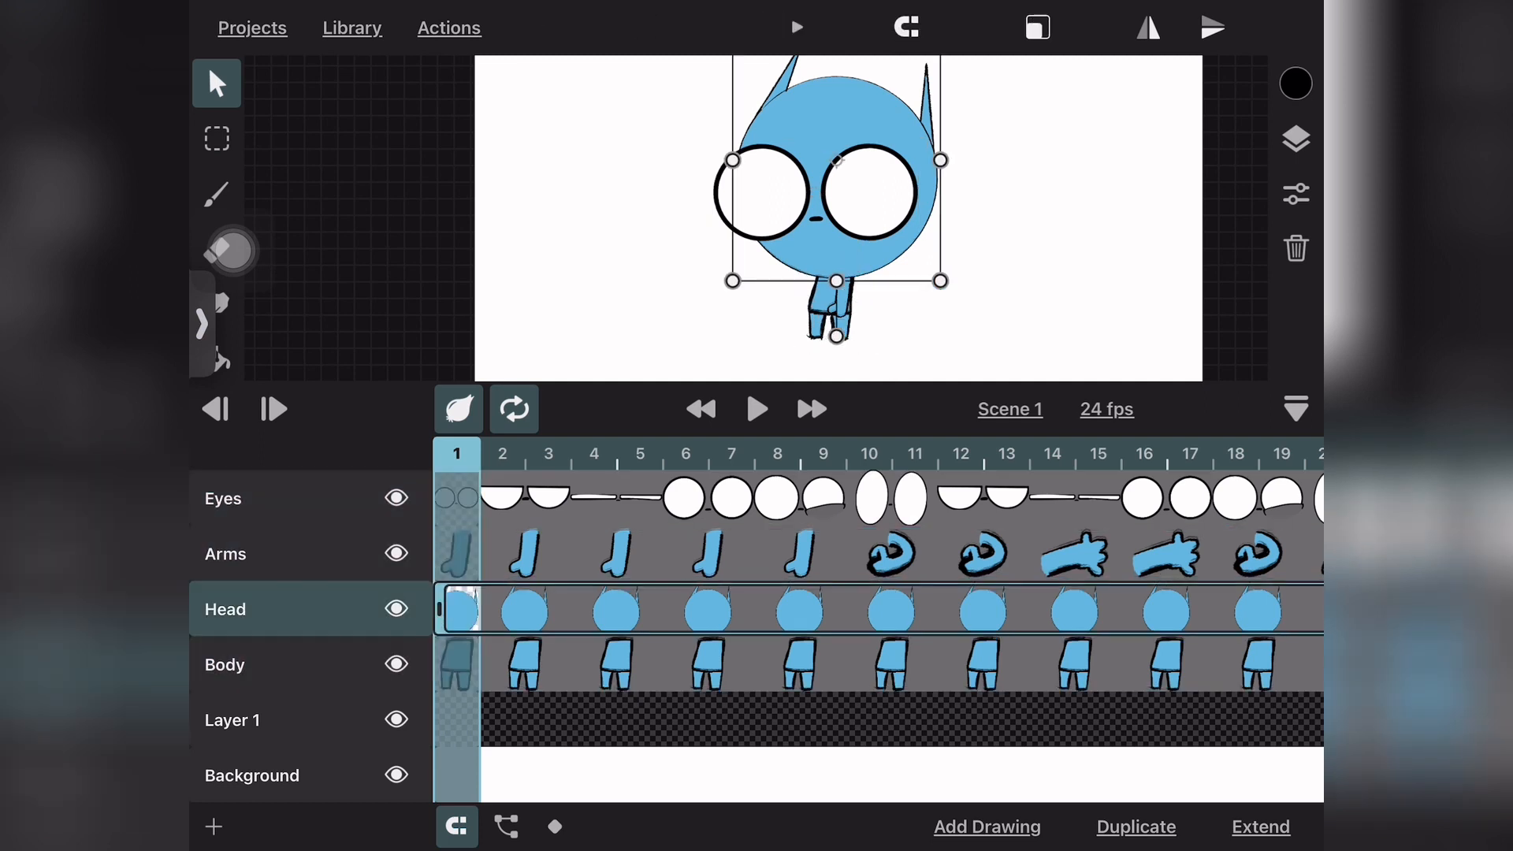
left_click(224, 554)
left_click(223, 497)
left_click(224, 664)
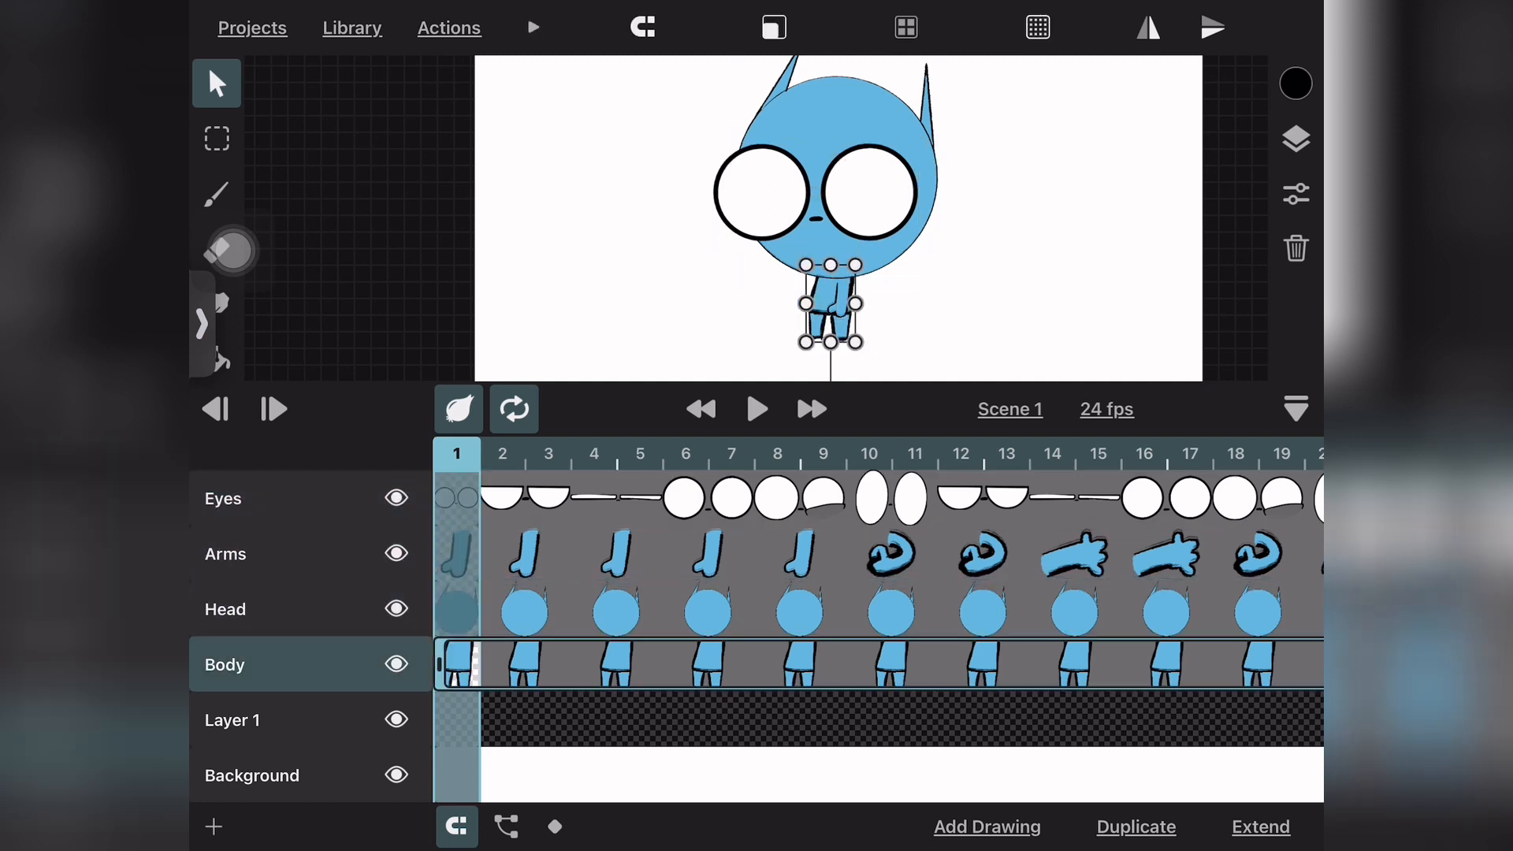
scroll(840, 219, "right", 2)
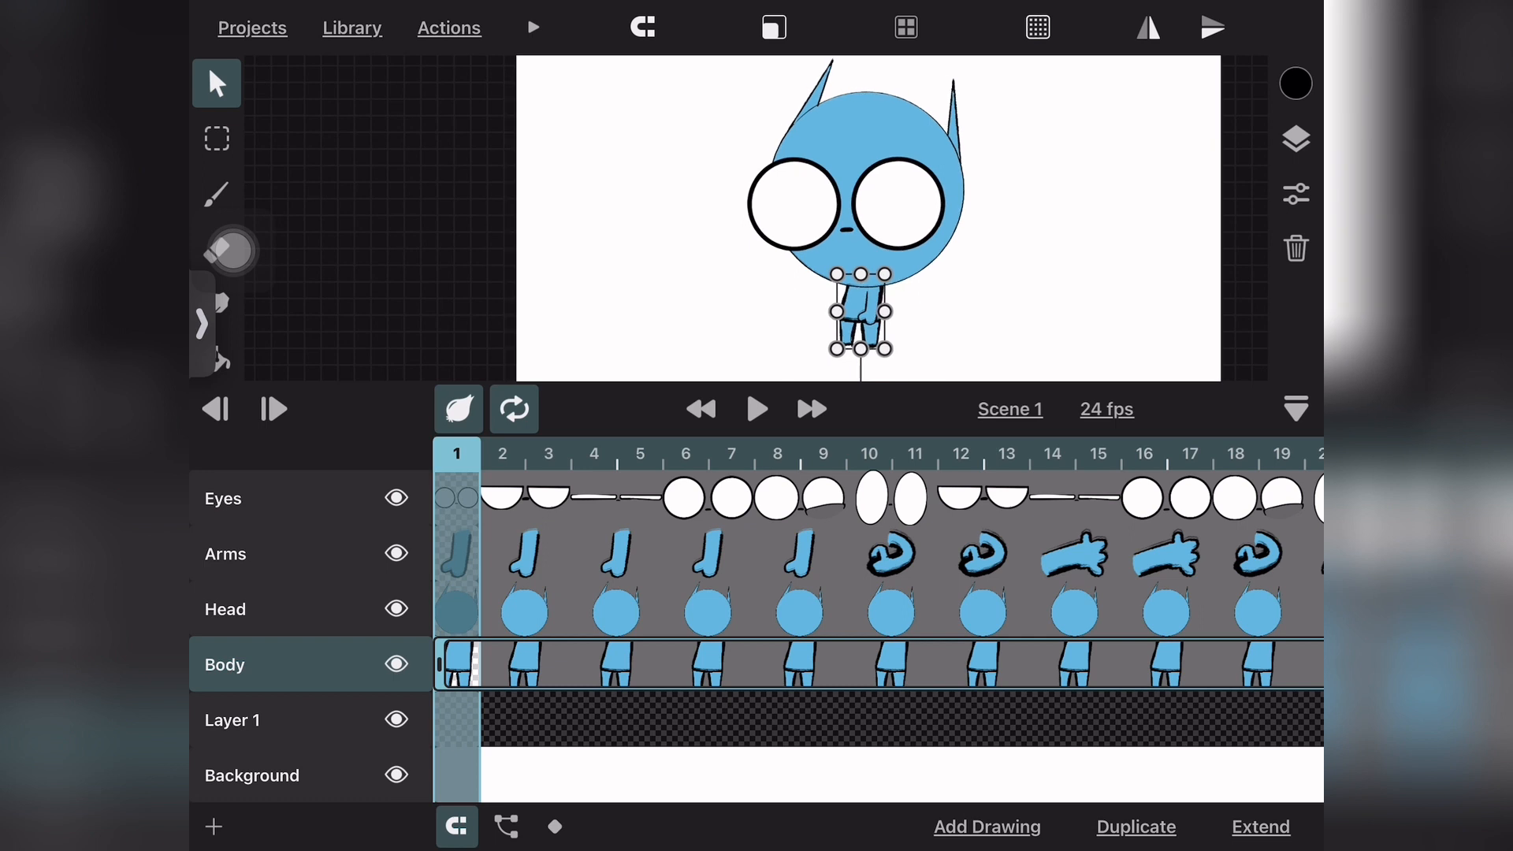
Make Body the hierarchy root and attach Arms, Head and Eyes beneath it
left_click(506, 827)
left_click(506, 826)
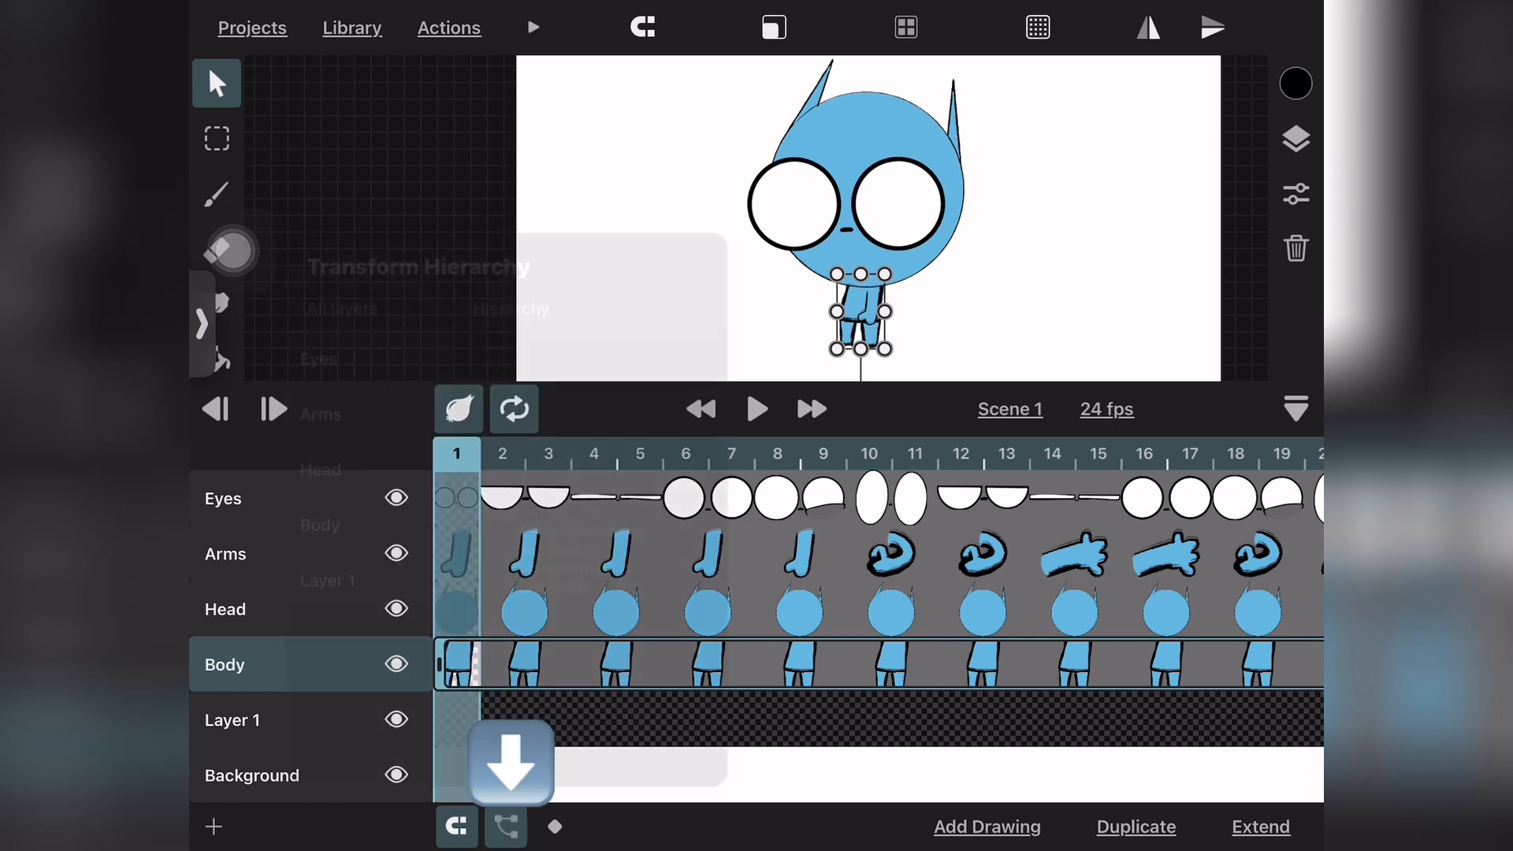
left_click(506, 826)
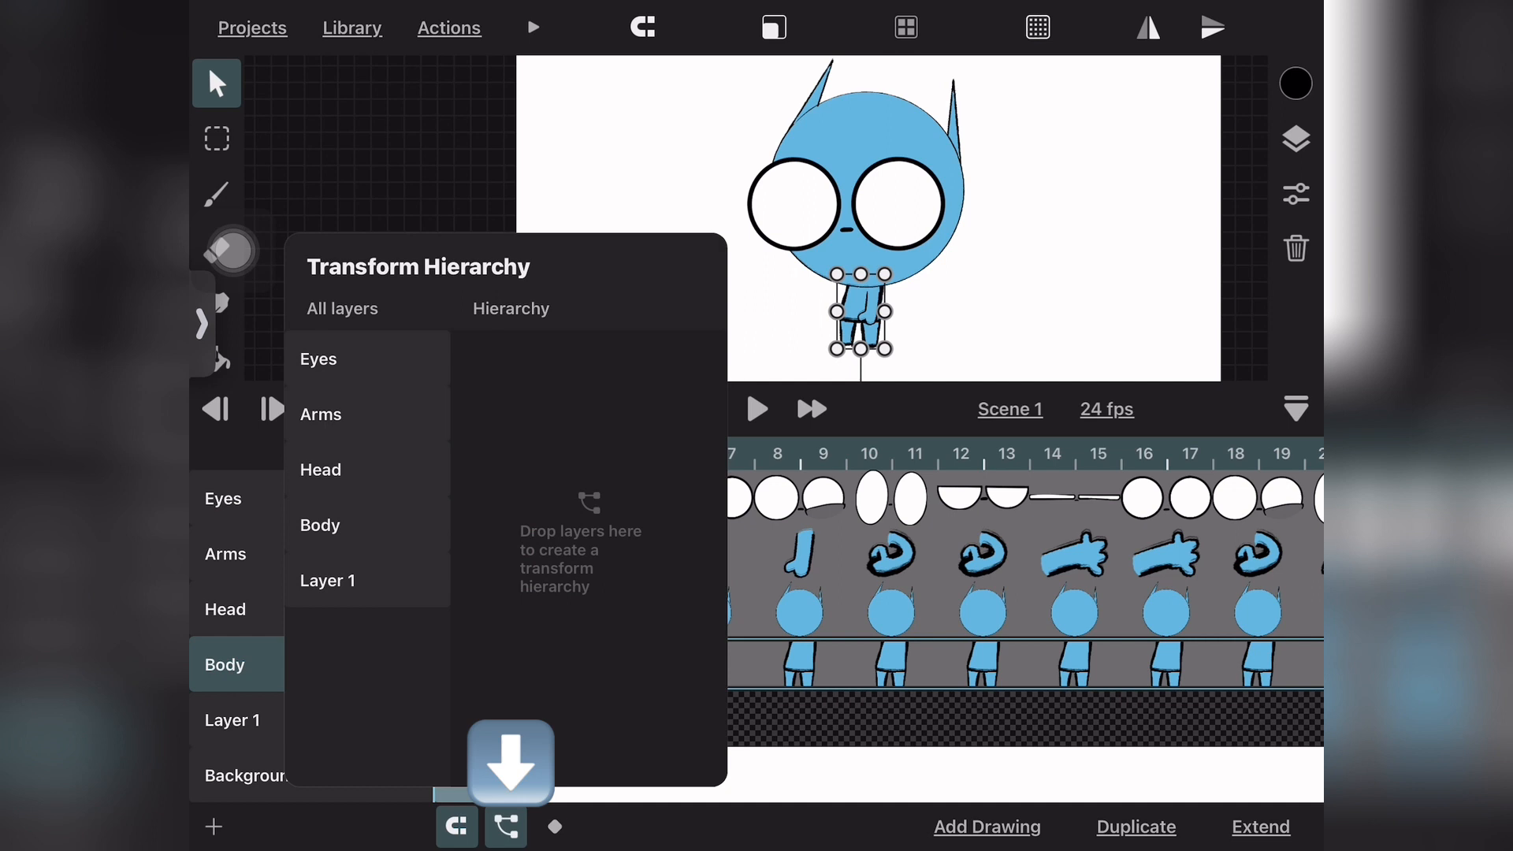
left_click_drag(320, 526, 556, 401)
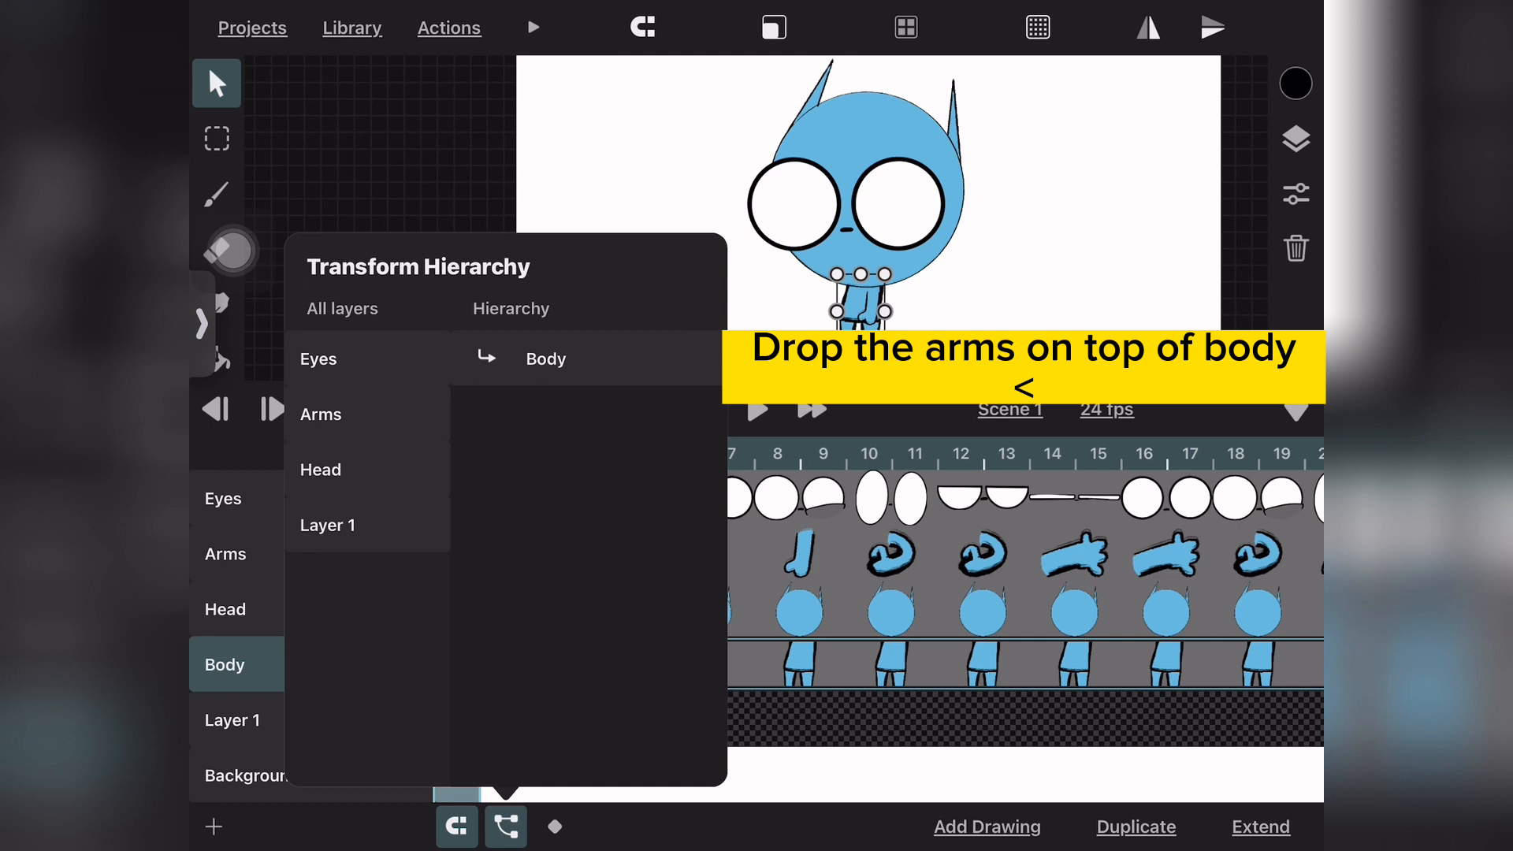
left_click_drag(320, 414, 555, 379)
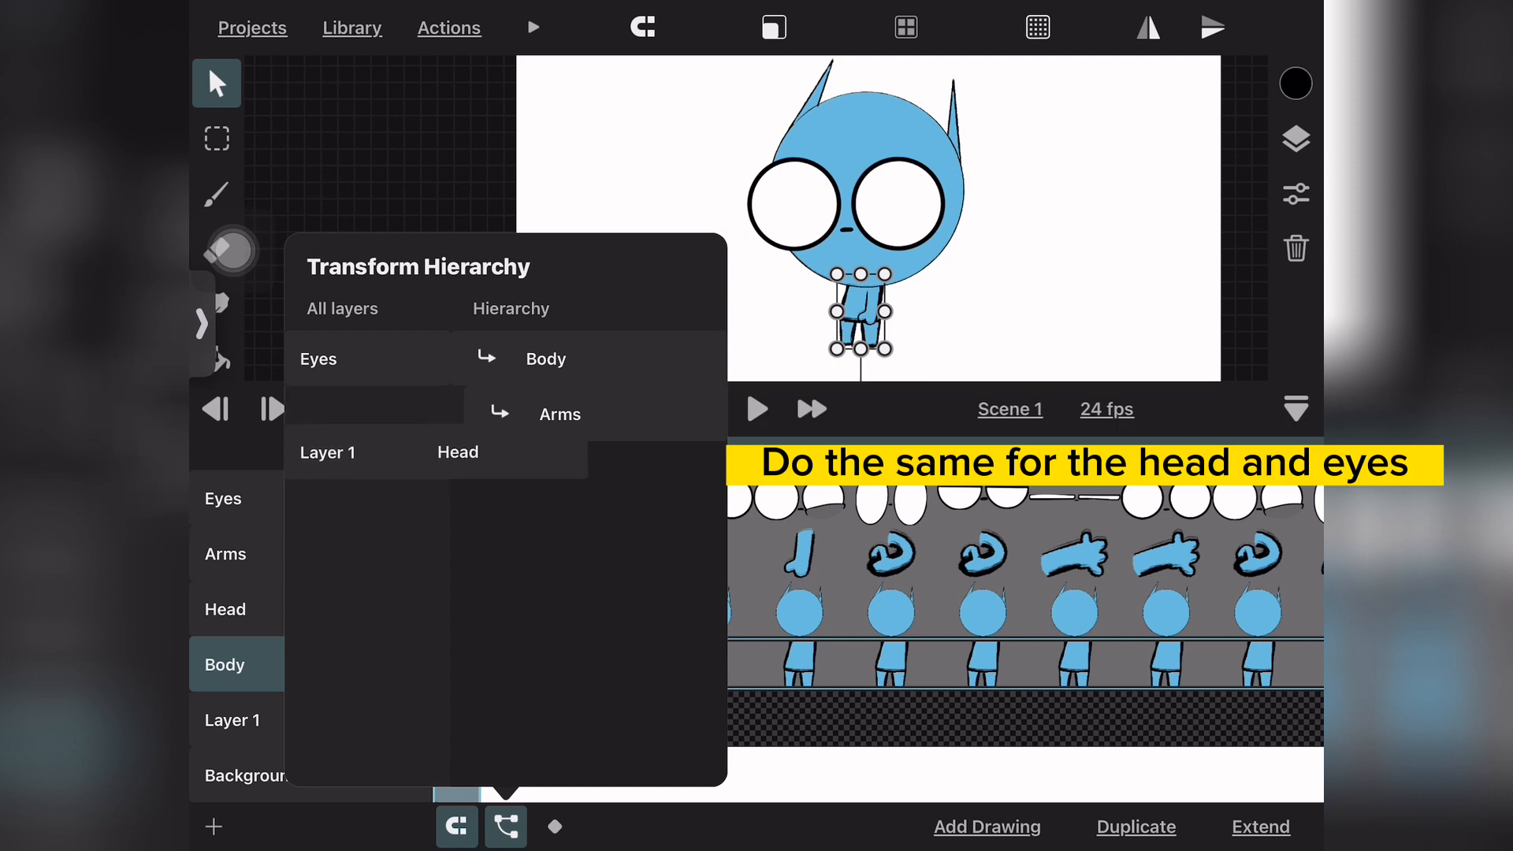
left_click_drag(320, 414, 514, 470)
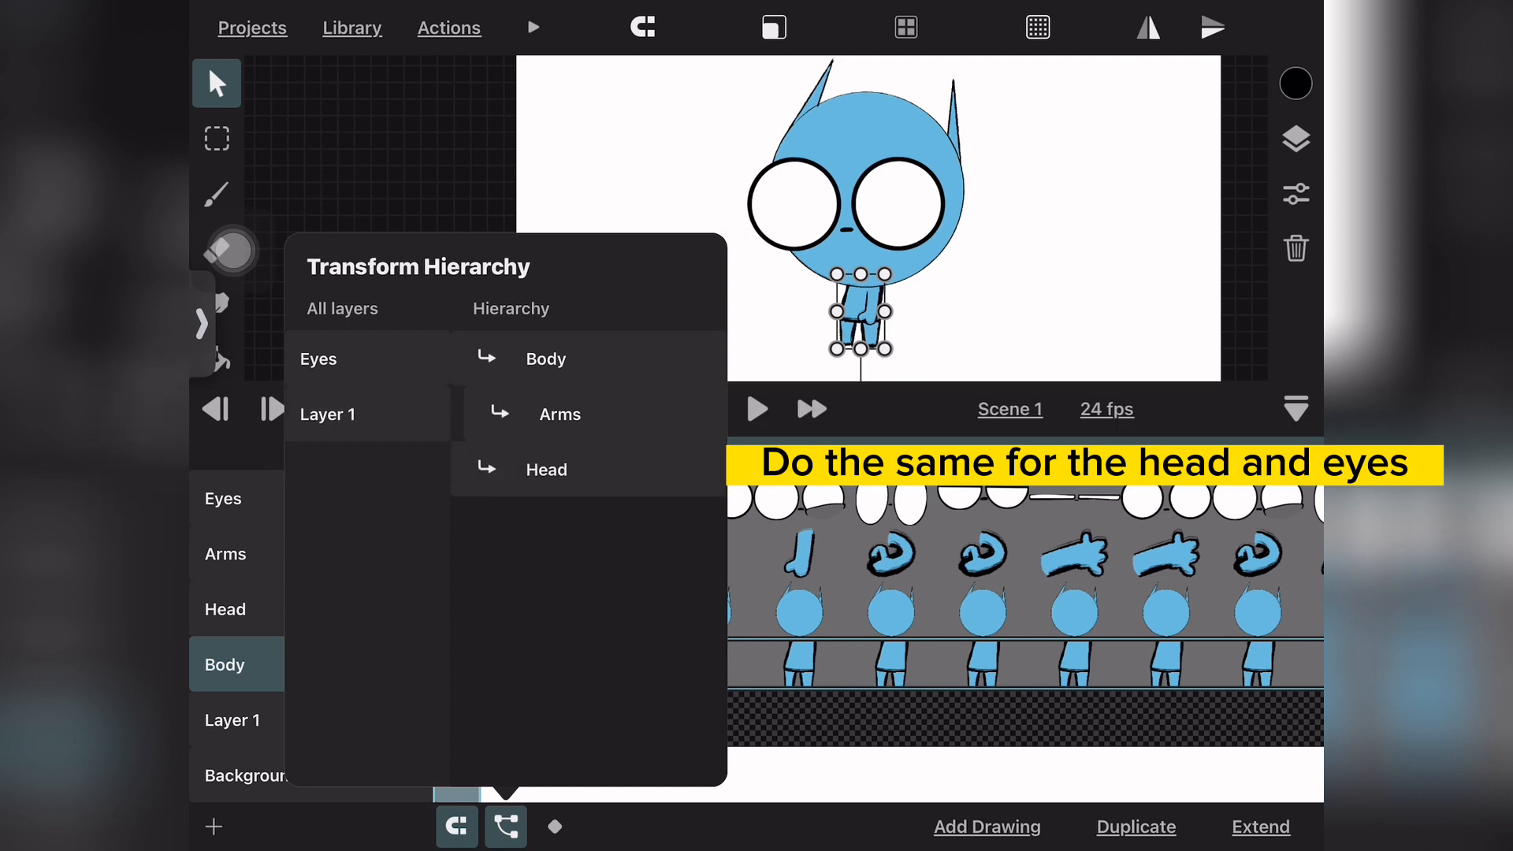
left_click_drag(317, 359, 593, 490)
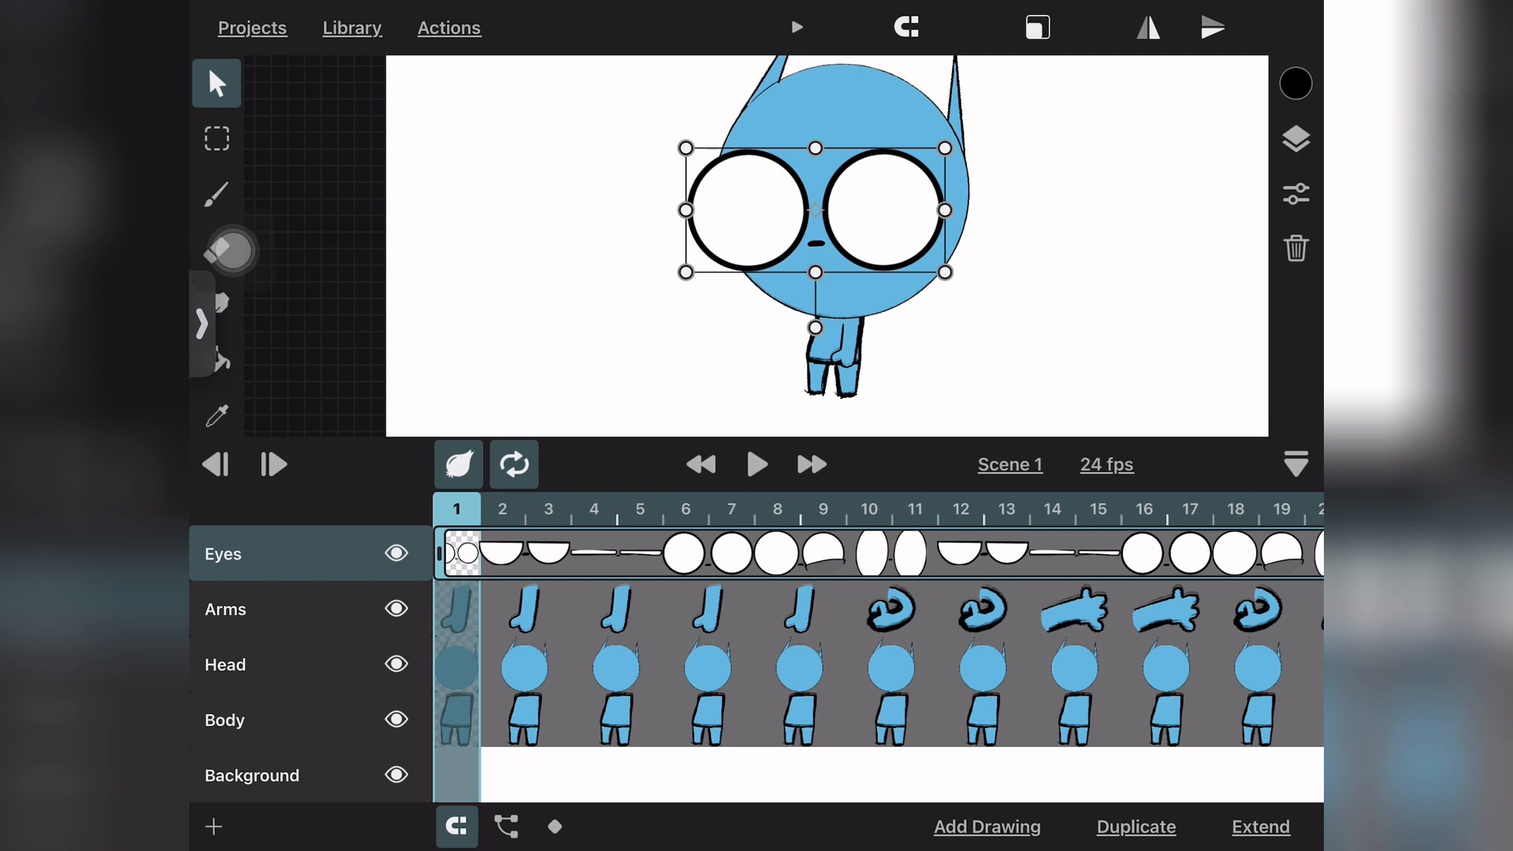
Nudge the Body, Arms and Eyes layers slightly to test how the hierarchy follows
left_click(225, 720)
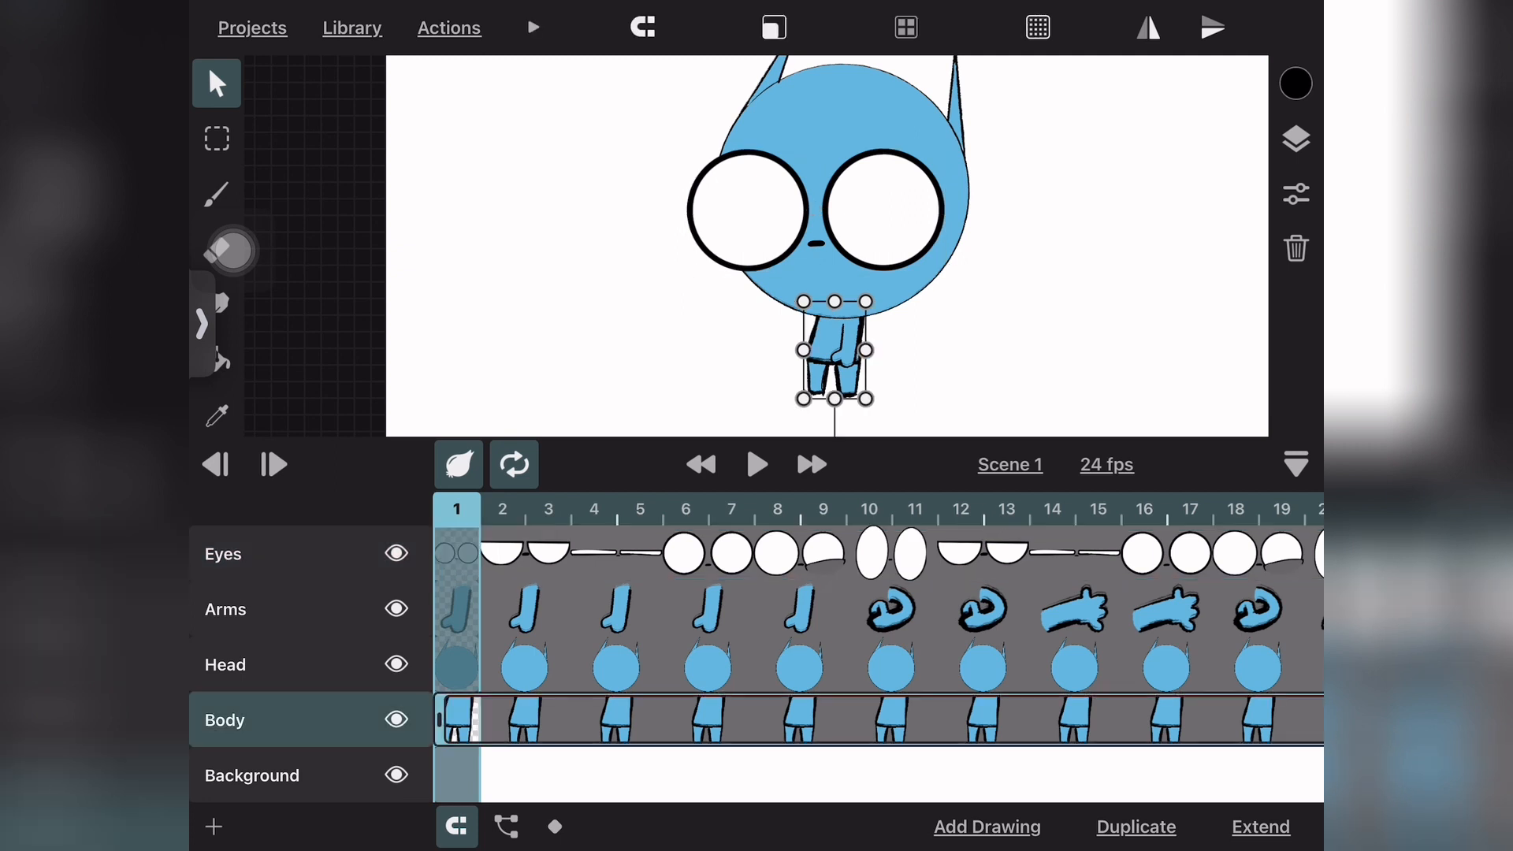
scroll(834, 349, "up", 3)
mouse_move(804, 284)
left_mouse_down()
mouse_move(796, 305)
mouse_move(802, 286)
left_mouse_up()
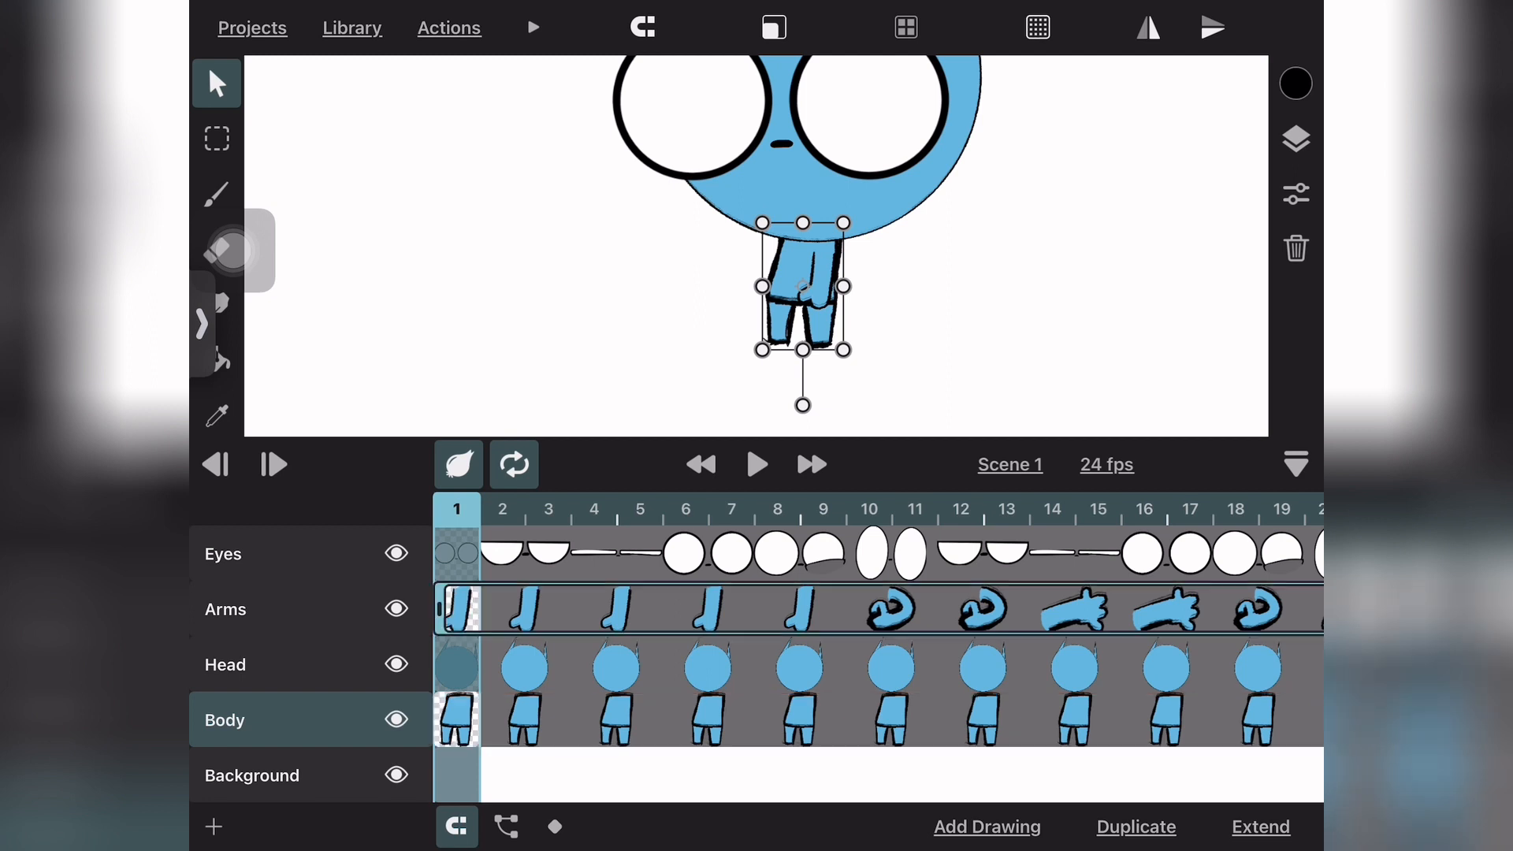
left_click(457, 609)
scroll(815, 285, "up", 2)
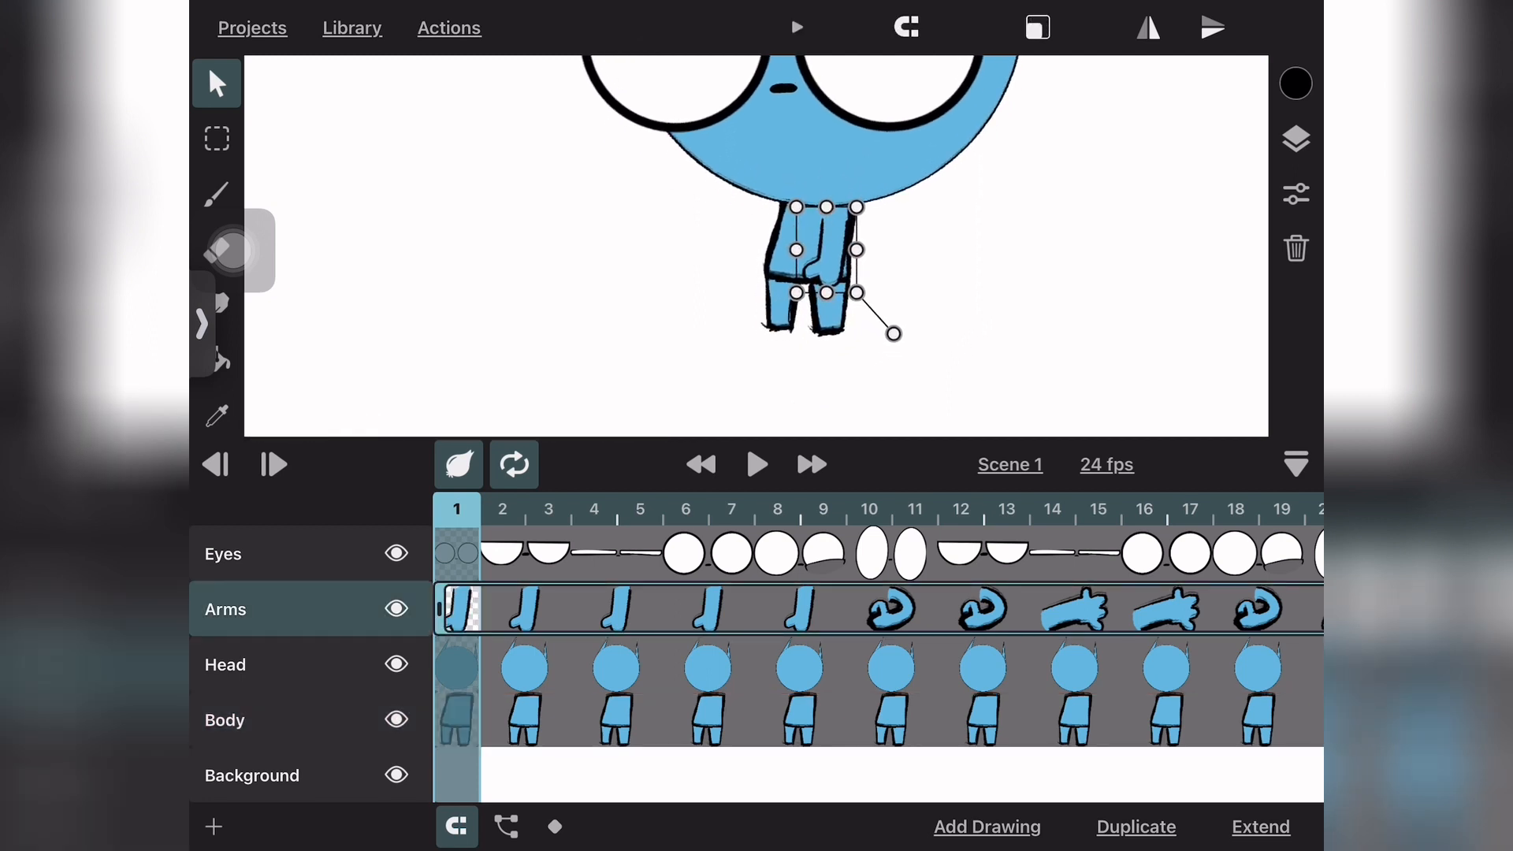
left_click_drag(825, 254, 820, 263)
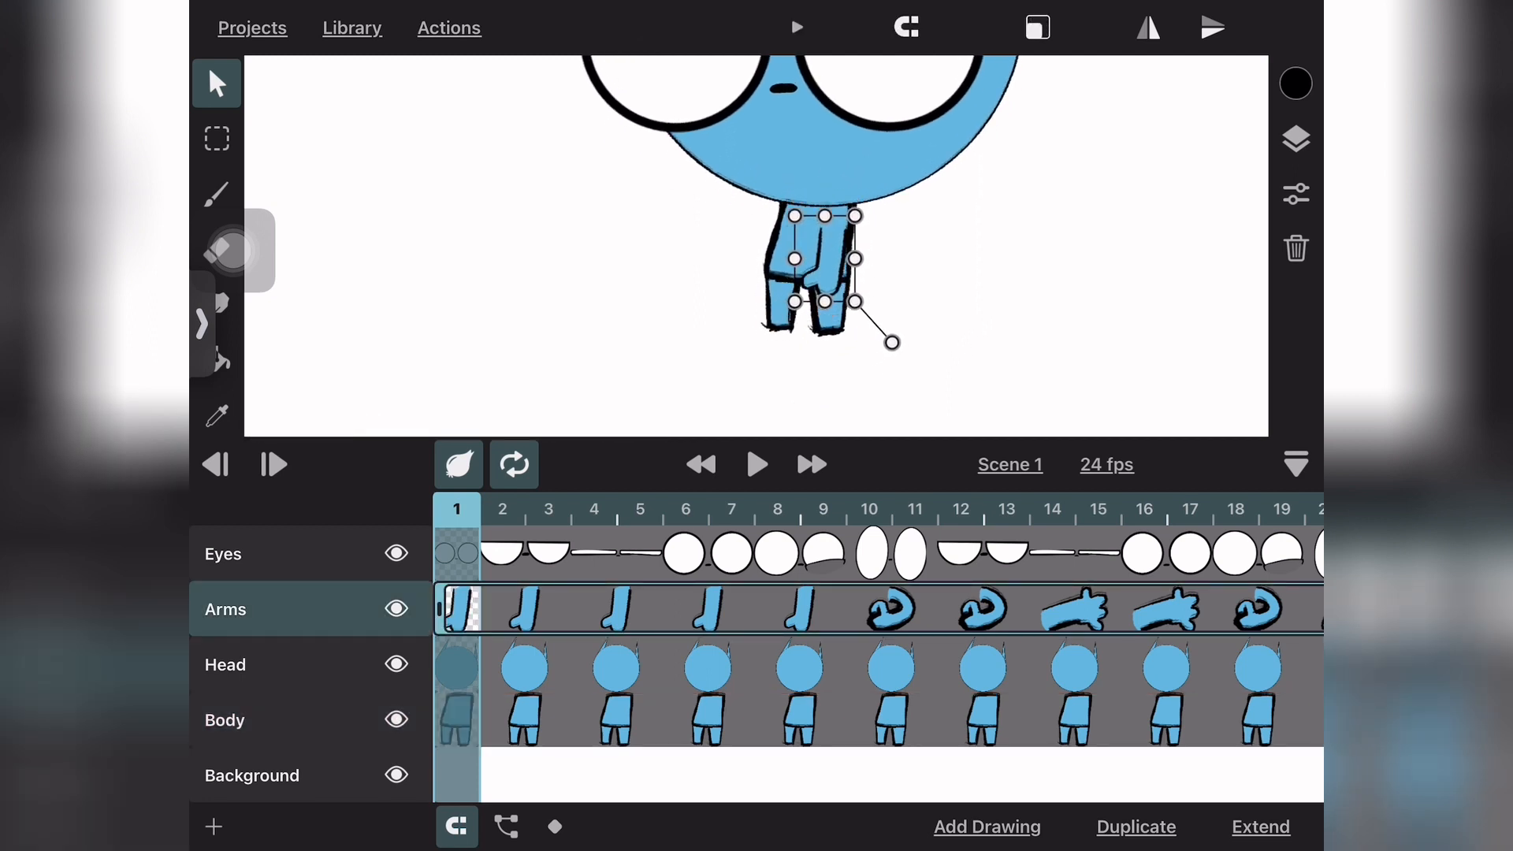
left_click(457, 553)
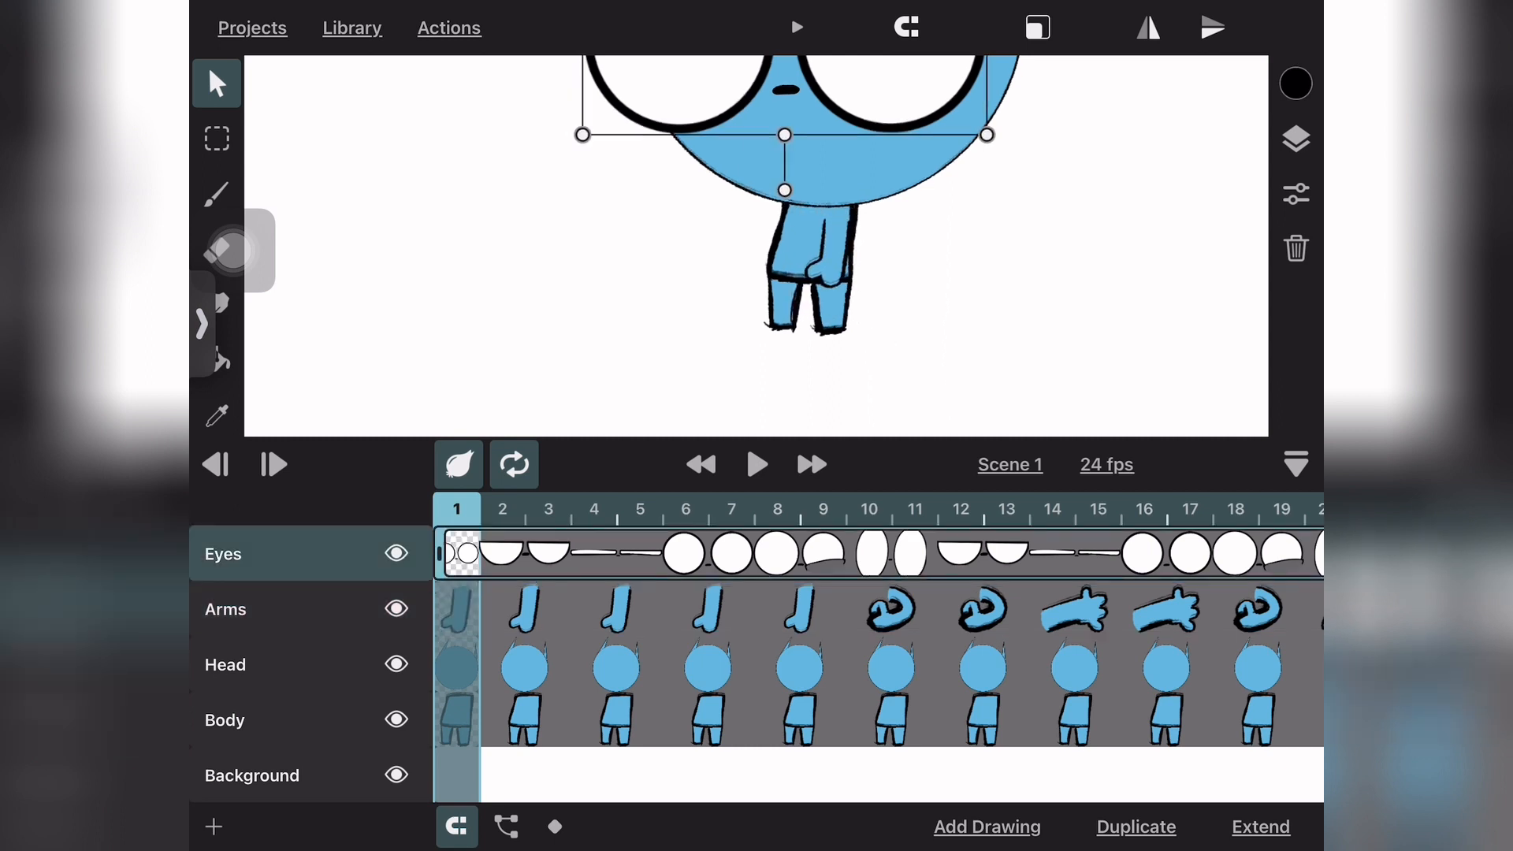
scroll(815, 237, "down", 2)
scroll(804, 237, "up", 1)
mouse_move(802, 199)
left_mouse_down()
mouse_move(752, 171)
mouse_move(786, 196)
left_mouse_up()
Undo the eyes' move and shift the Head slightly up-left, carrying the Eyes with it
key("ctrl+z")
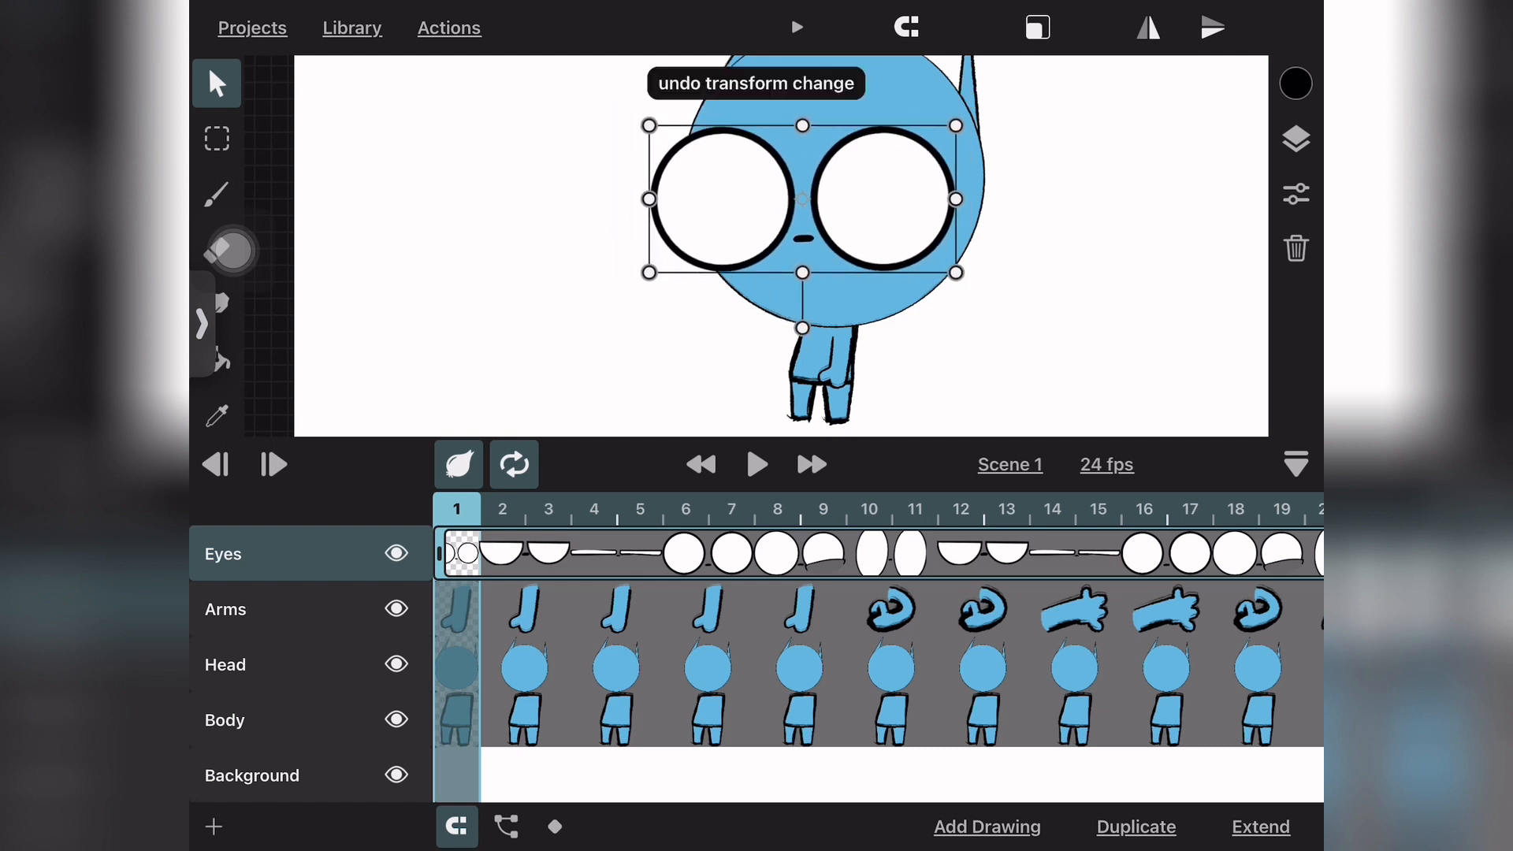
left_click(456, 664)
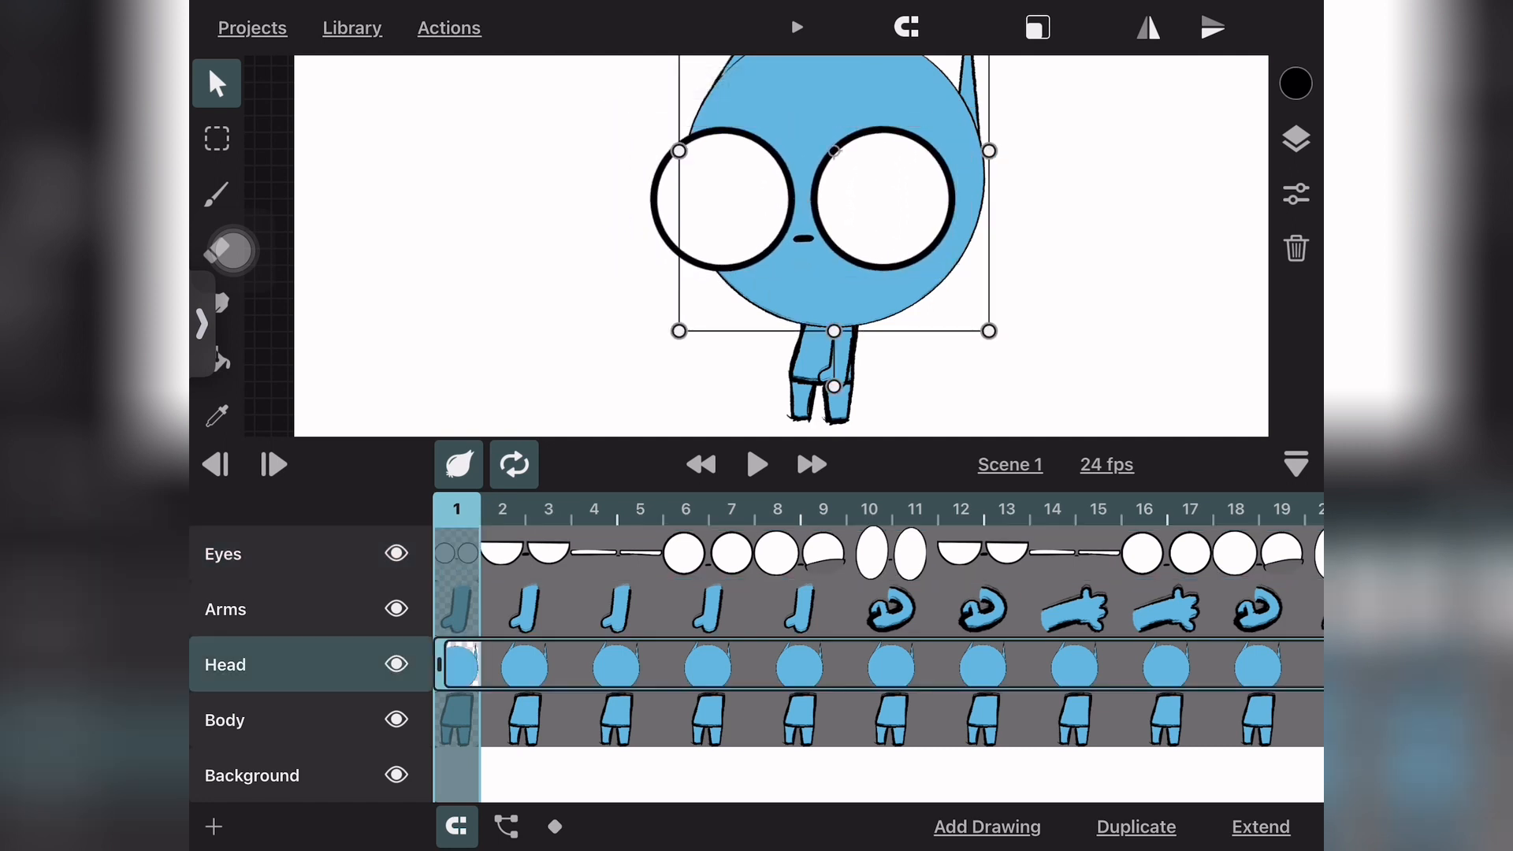
mouse_move(833, 213)
left_mouse_down()
mouse_move(791, 199)
mouse_move(827, 208)
left_mouse_up()
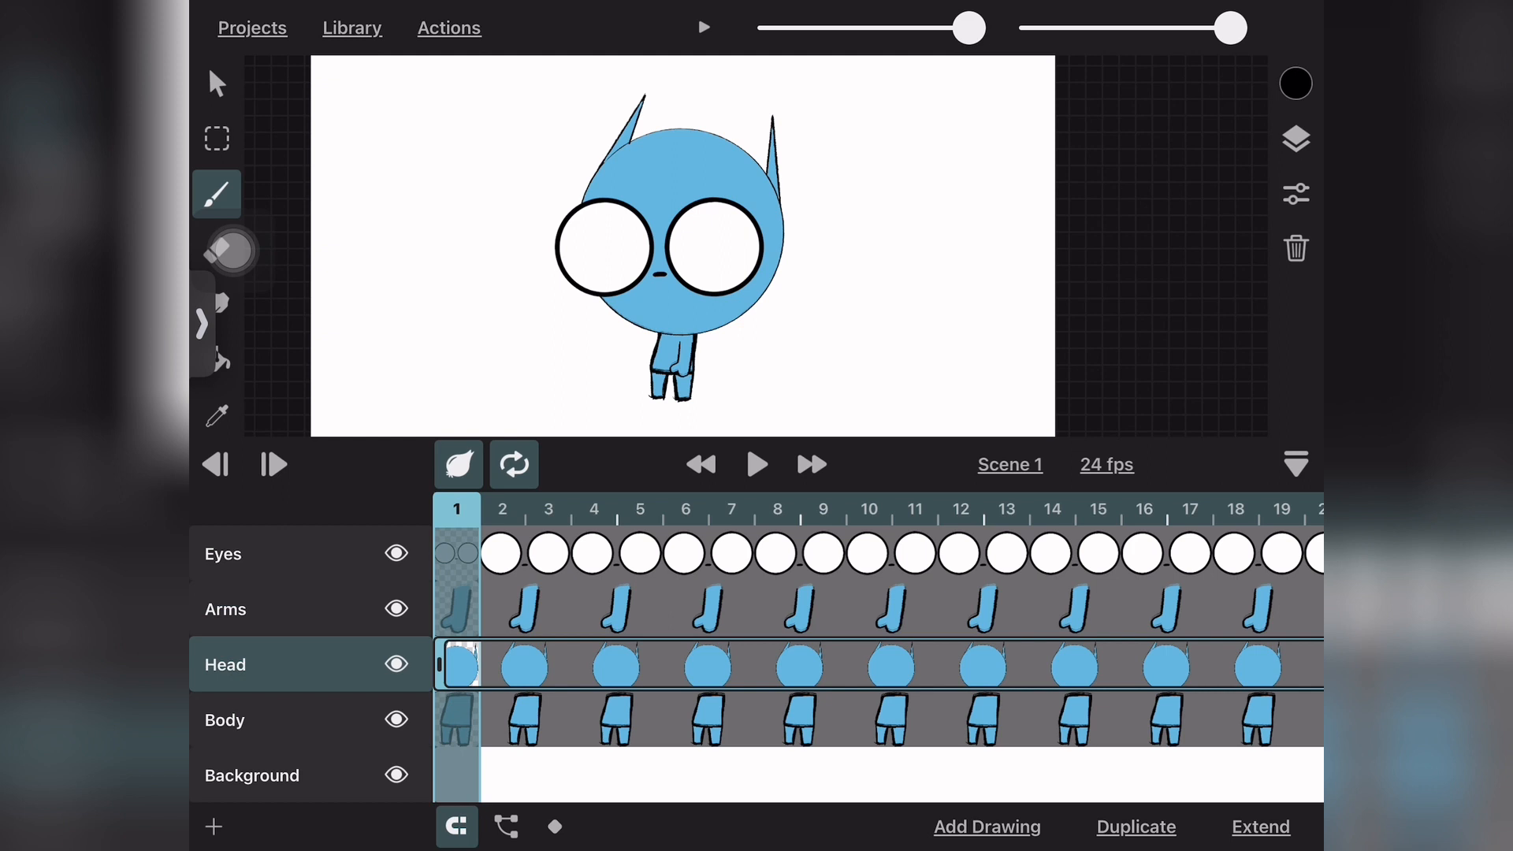
Show the Head layer's keyframe tracks and move the playhead to frame 8
left_click(554, 826)
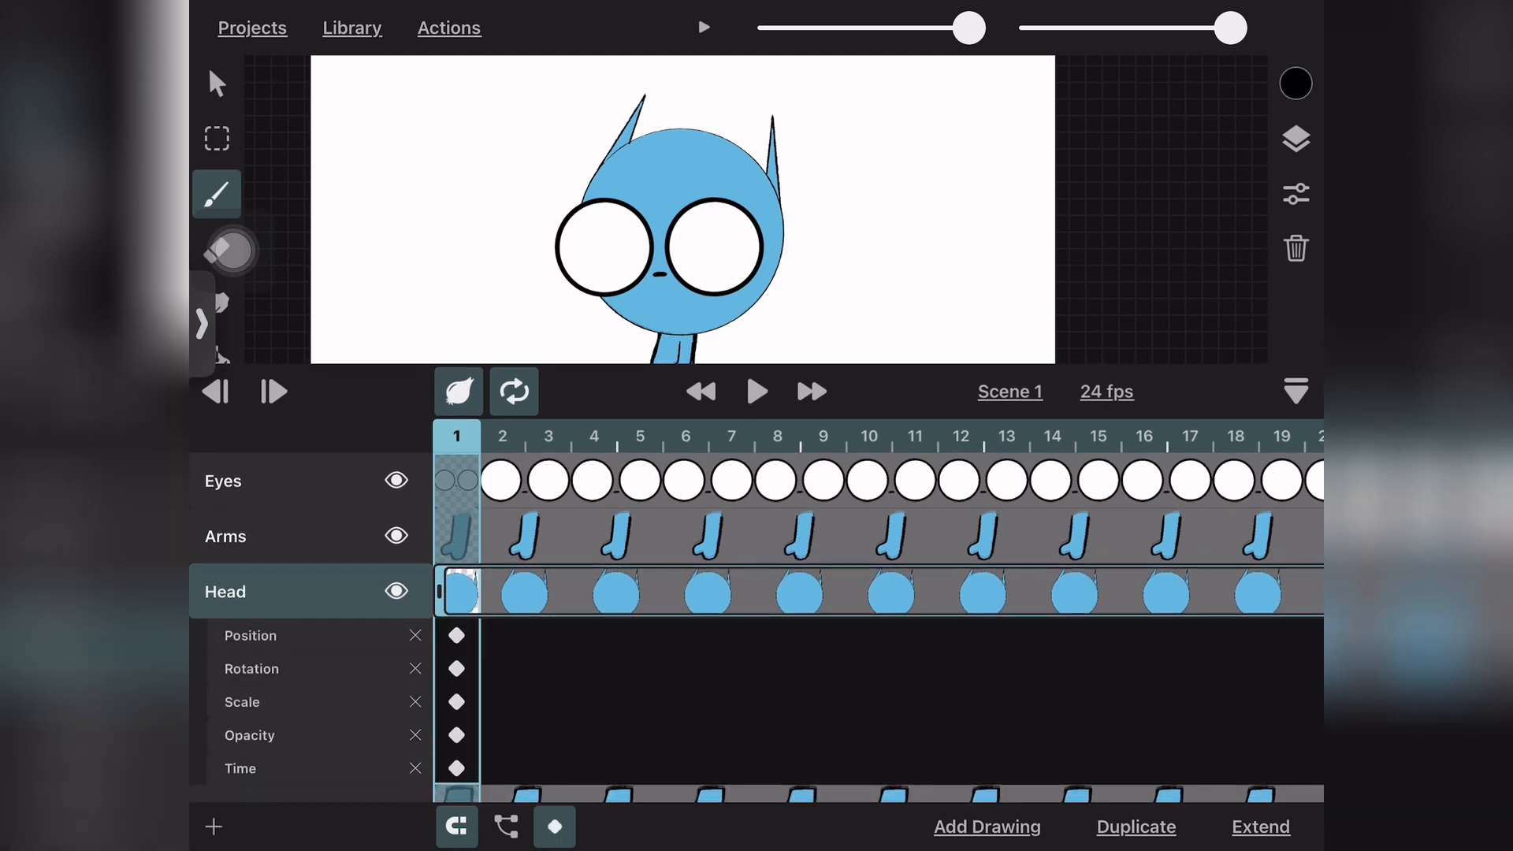
scroll(757, 615, "down", 2)
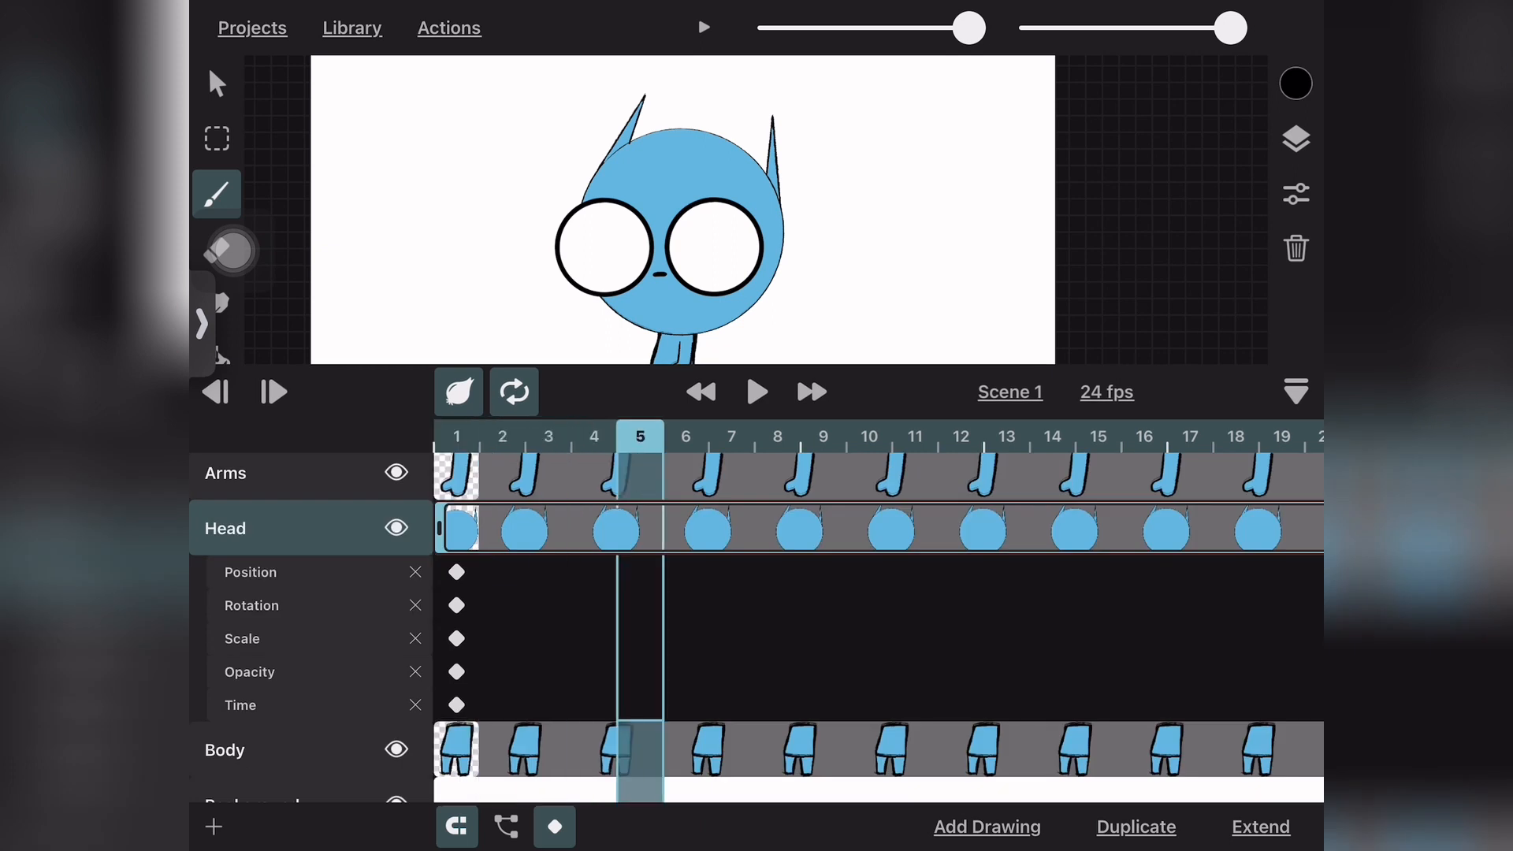
scroll(683, 213, "down", 2)
scroll(683, 213, "down", 2)
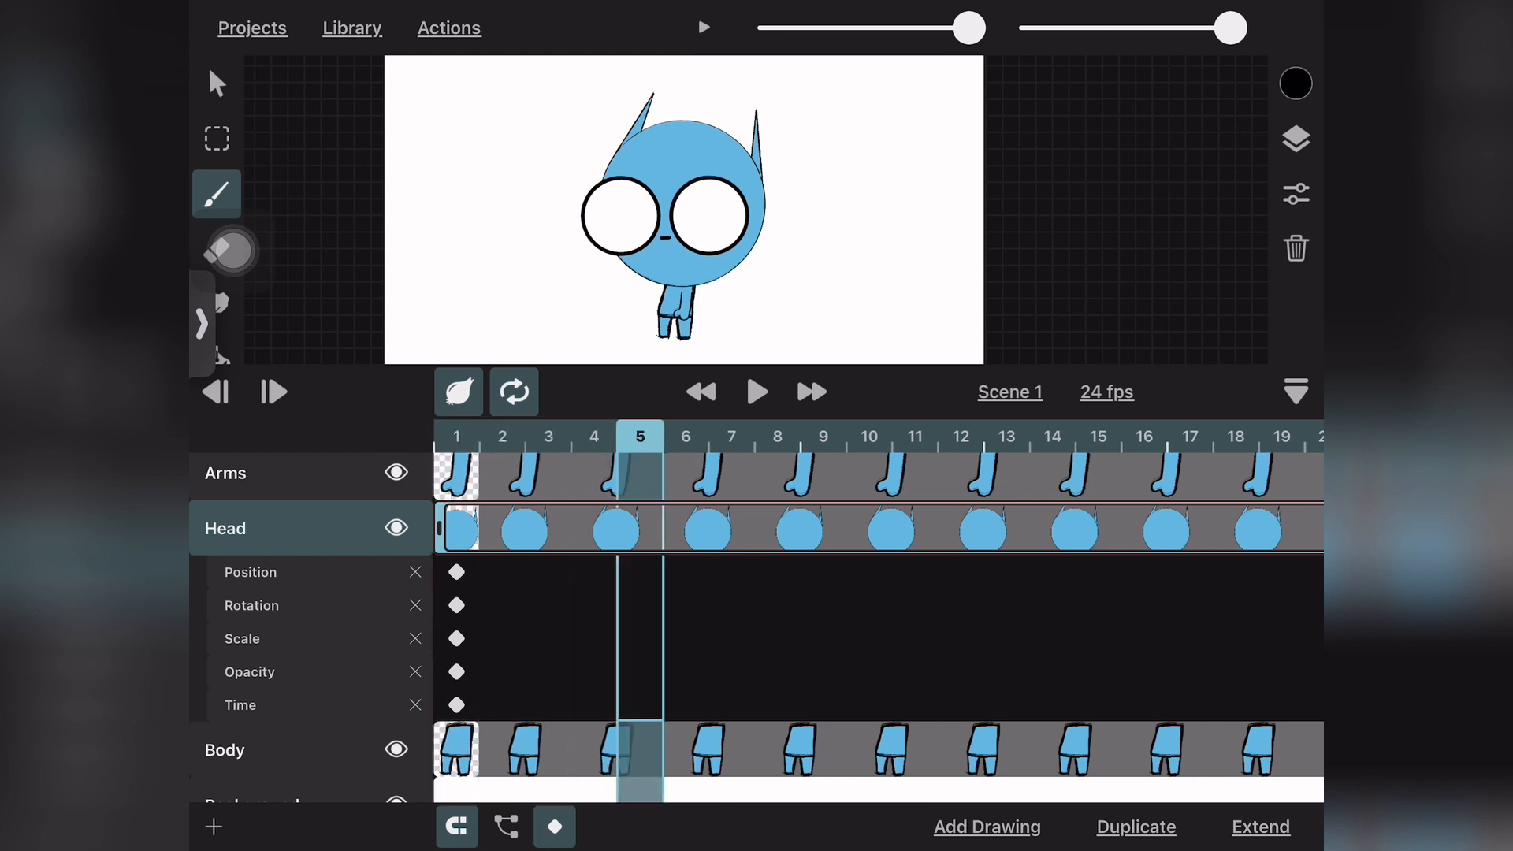
key("Down")
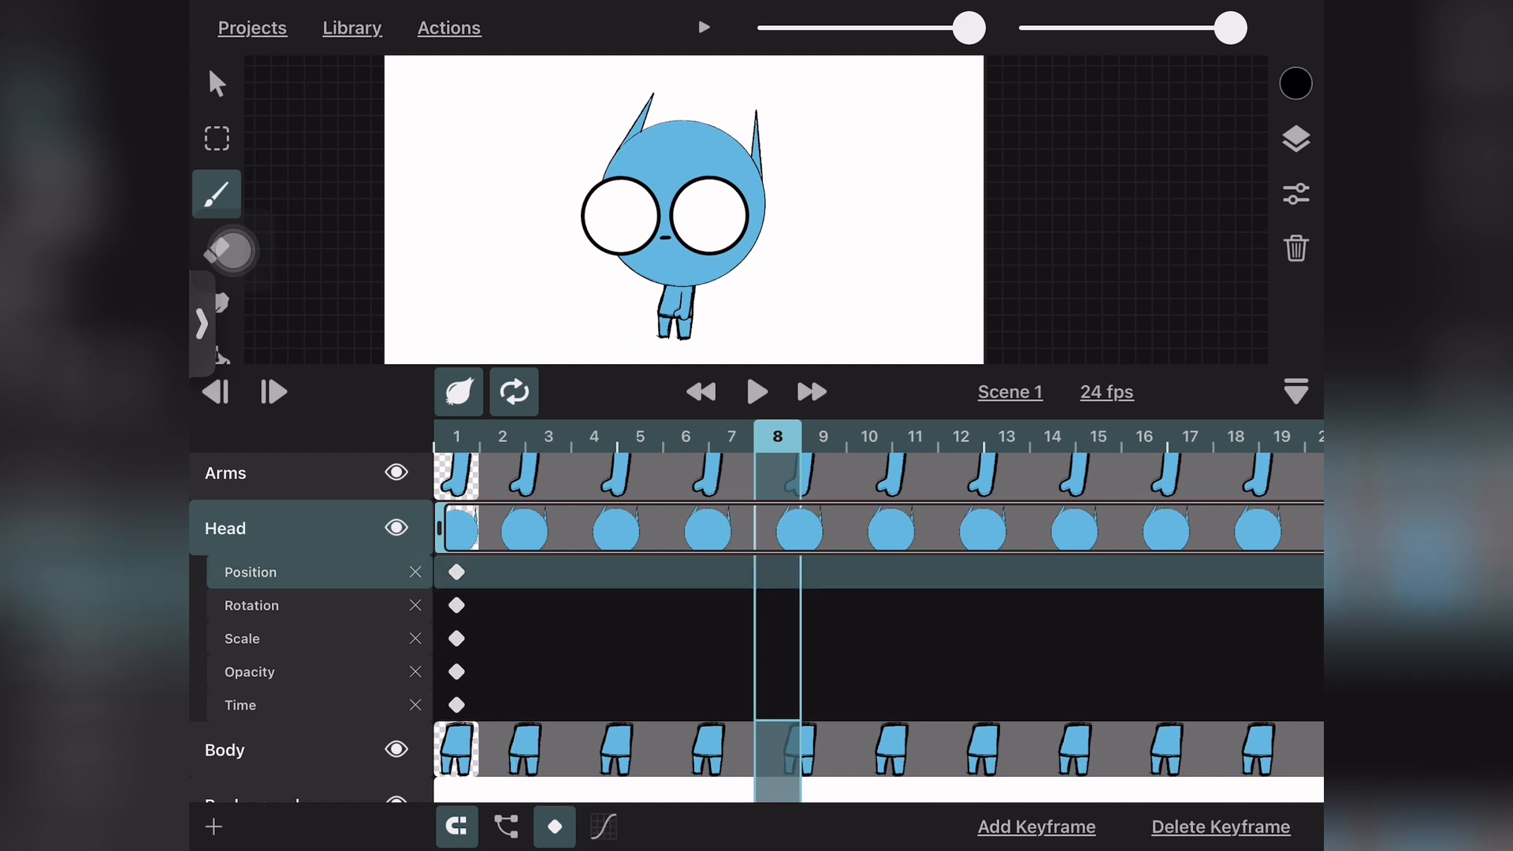
key("Up")
Keyframe the head at frame 8 shifted left and tilted about -8.8°
left_click(1036, 827)
key("v")
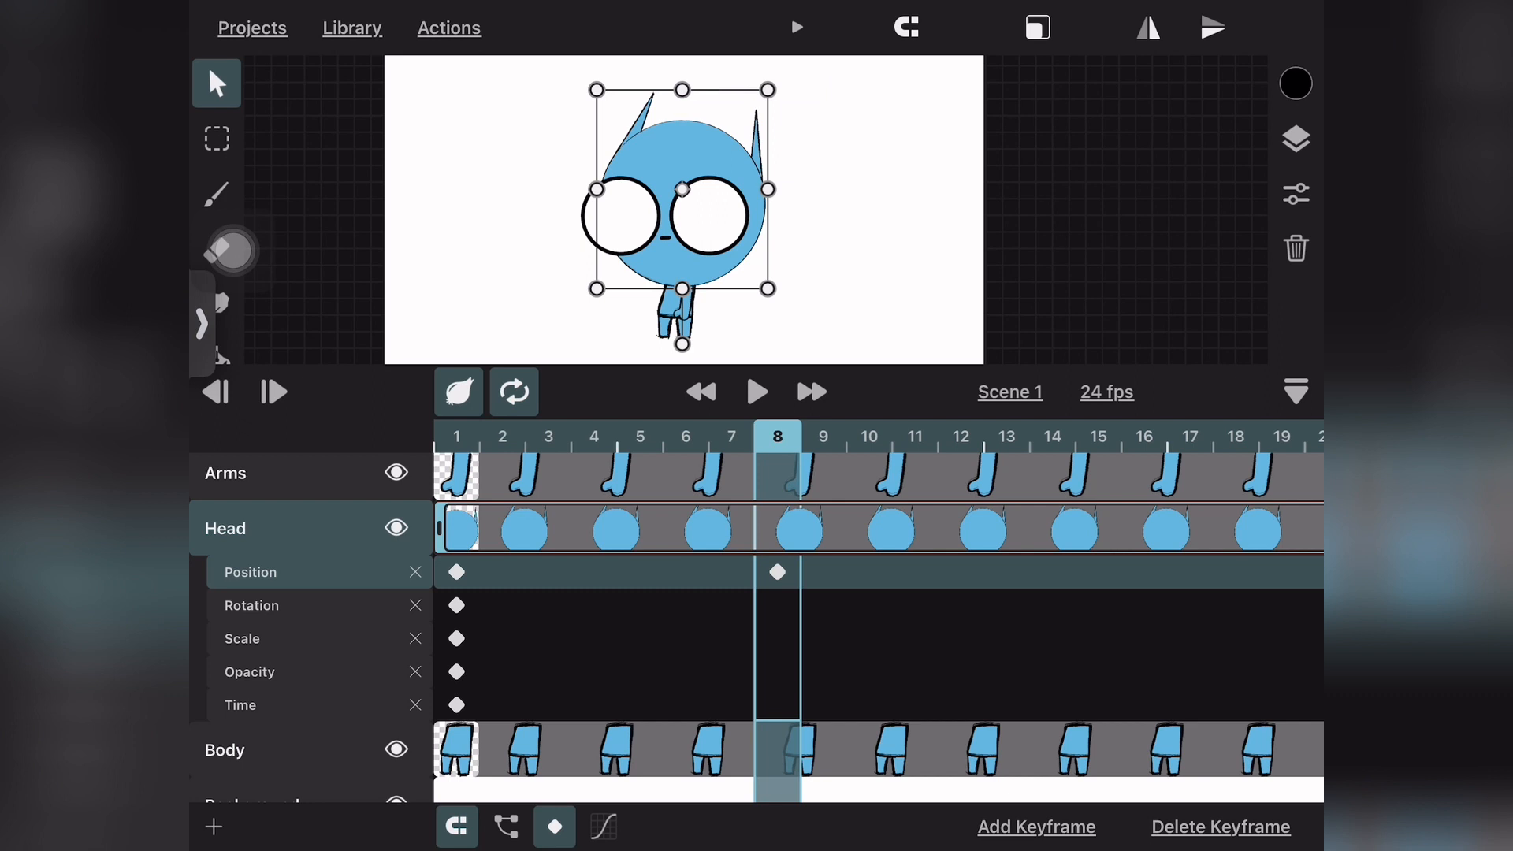
left_click_drag(681, 189, 662, 190)
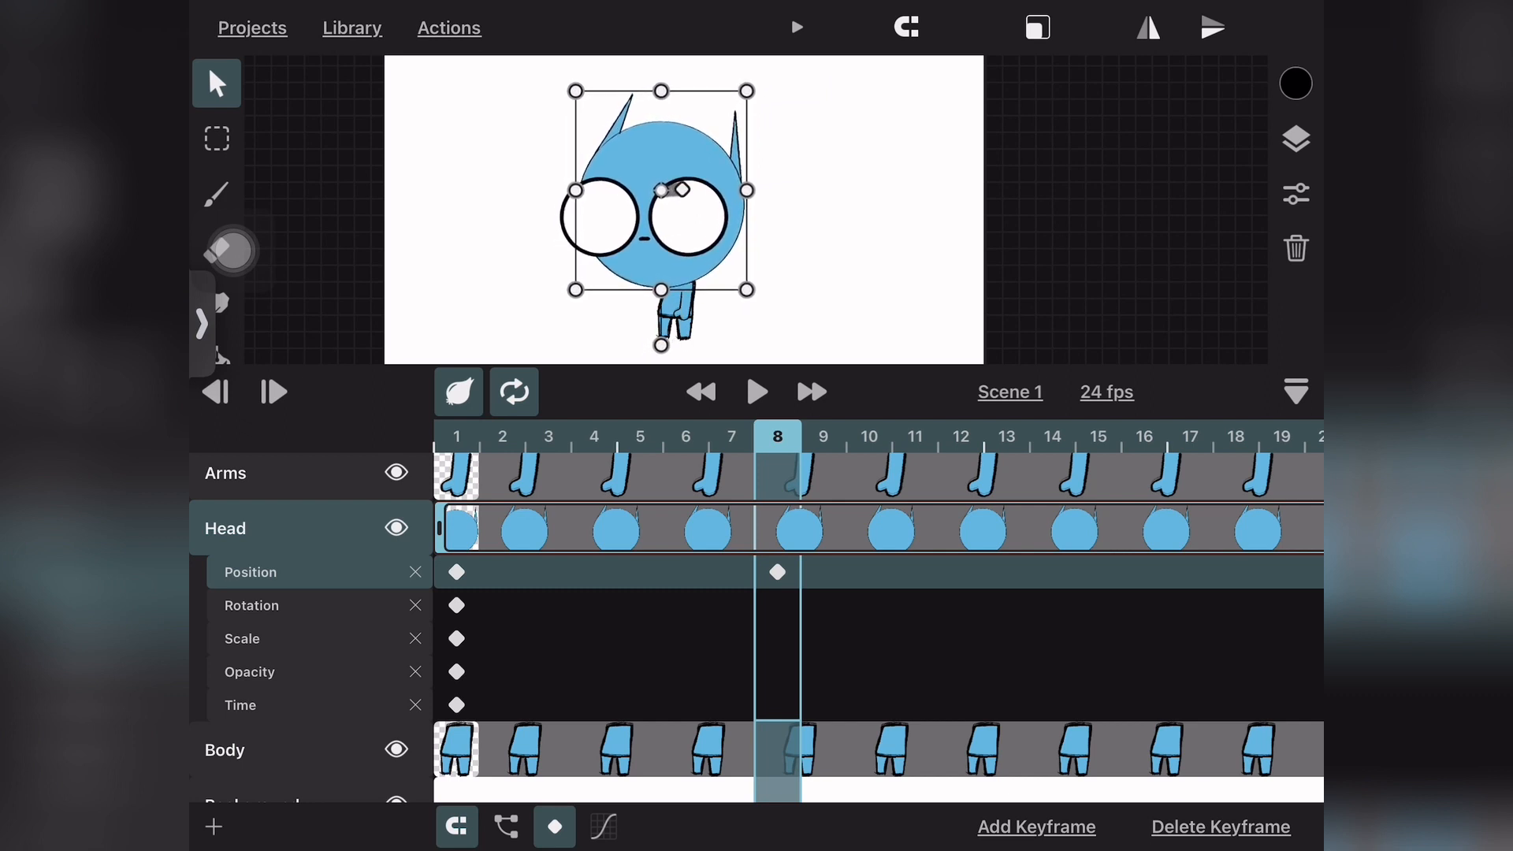
left_click_drag(660, 344, 683, 343)
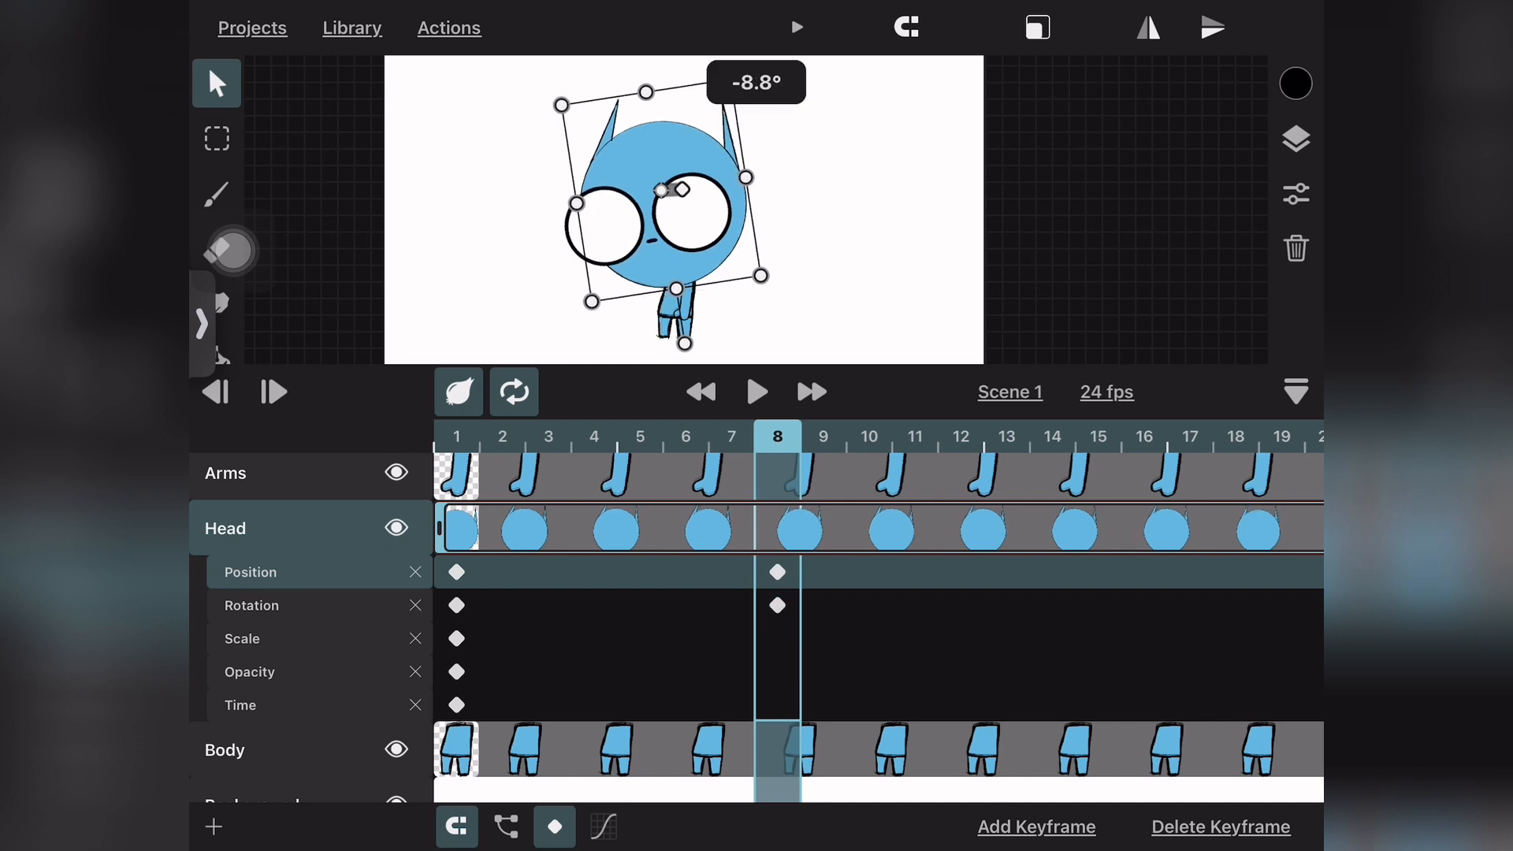
Scrub and play the timeline to preview the head motion
mouse_move(776, 437)
left_mouse_down()
mouse_move(456, 438)
mouse_move(776, 438)
left_mouse_up()
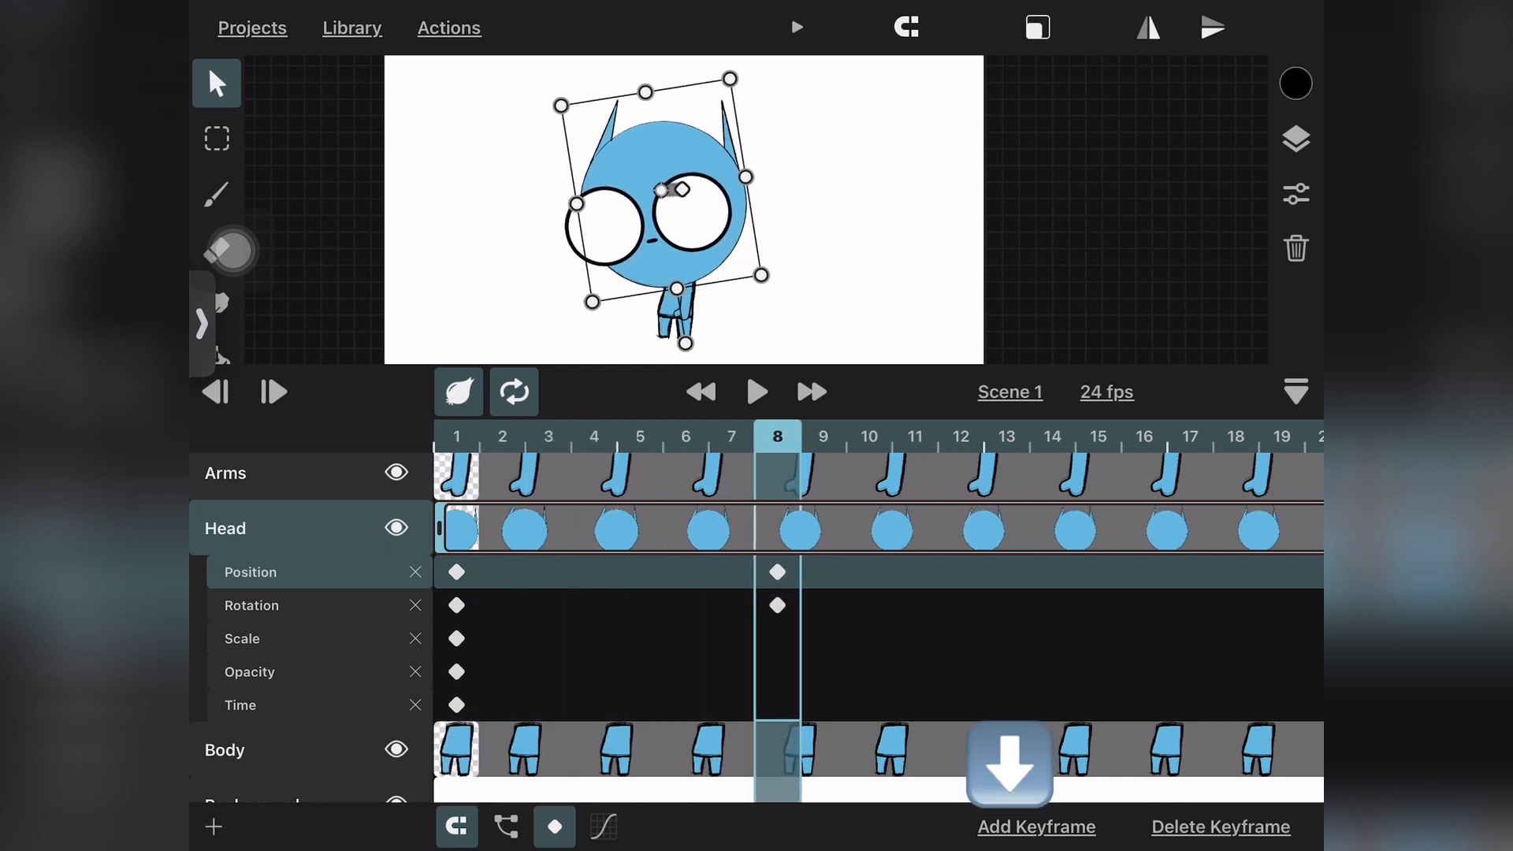
left_click(757, 391)
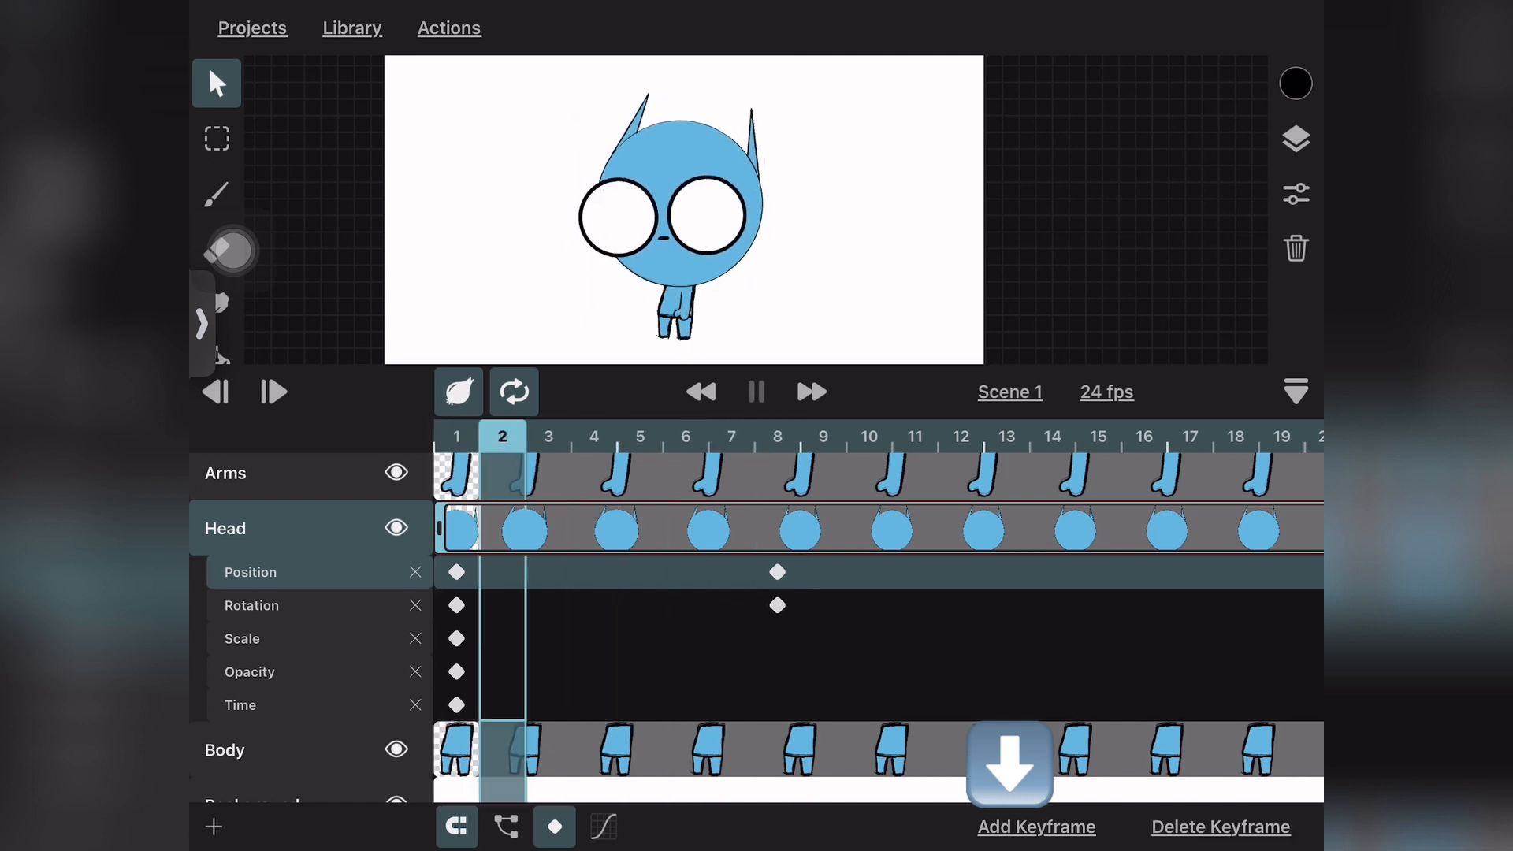
left_click_drag(457, 437, 1098, 437)
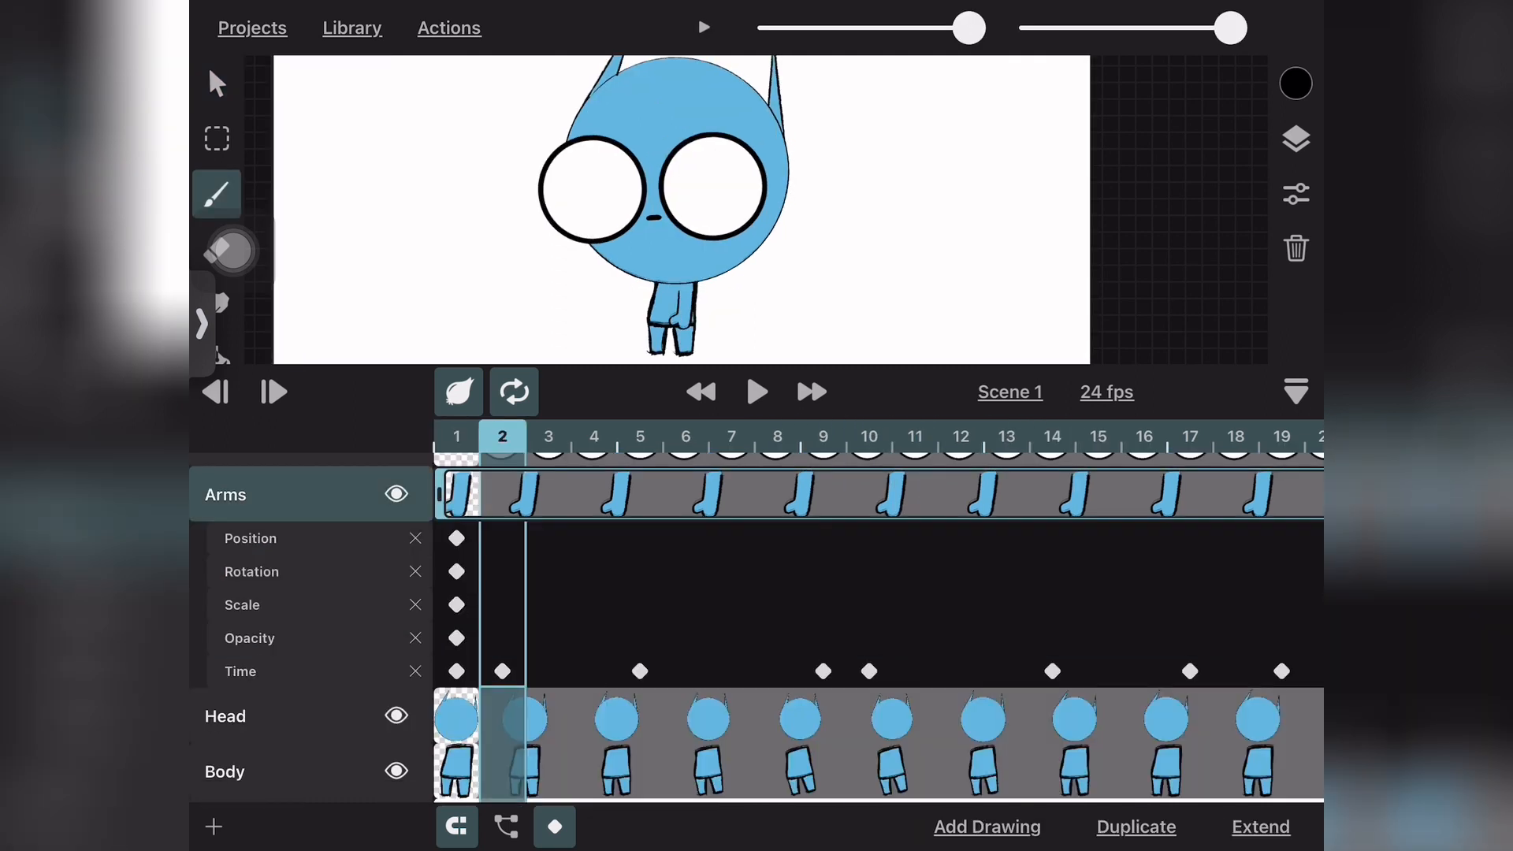
From the Arms layer's markers, set frame 5 to the Fist pose, then switch it to High
left_click(1295, 194)
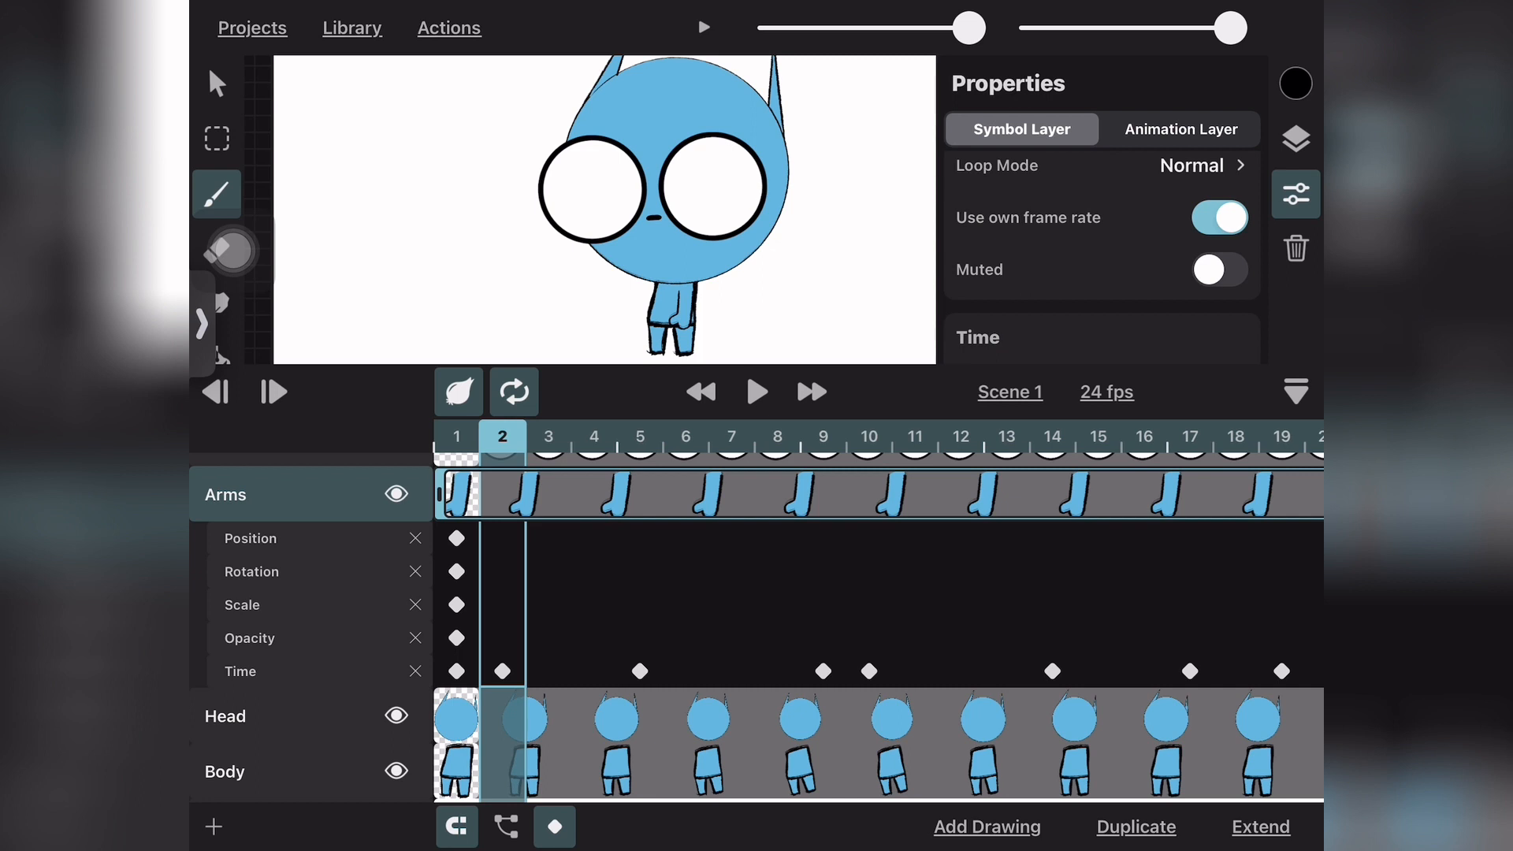
left_click(553, 826)
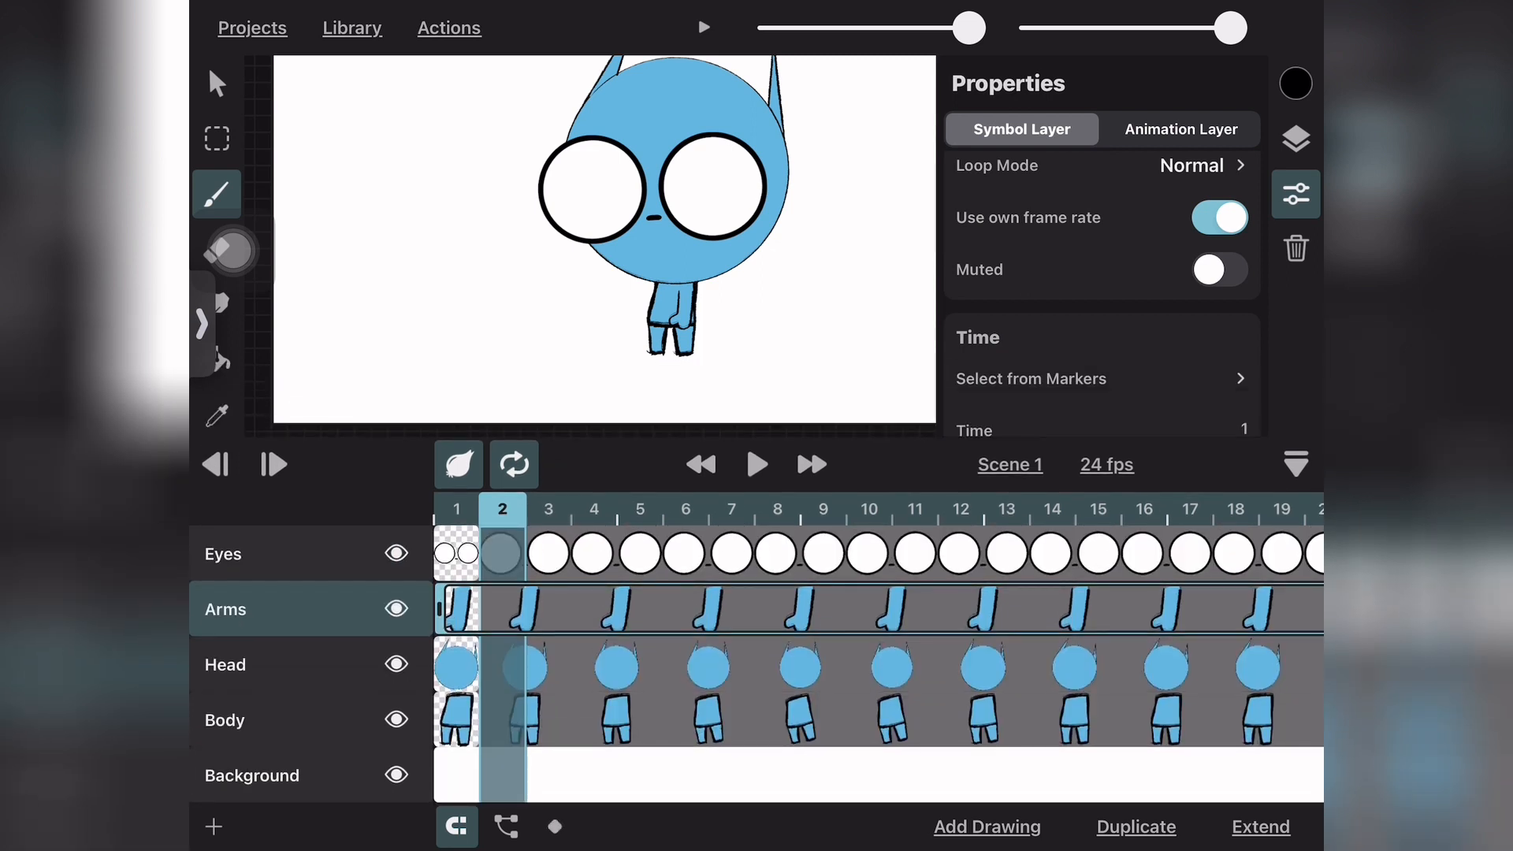
left_click(1100, 378)
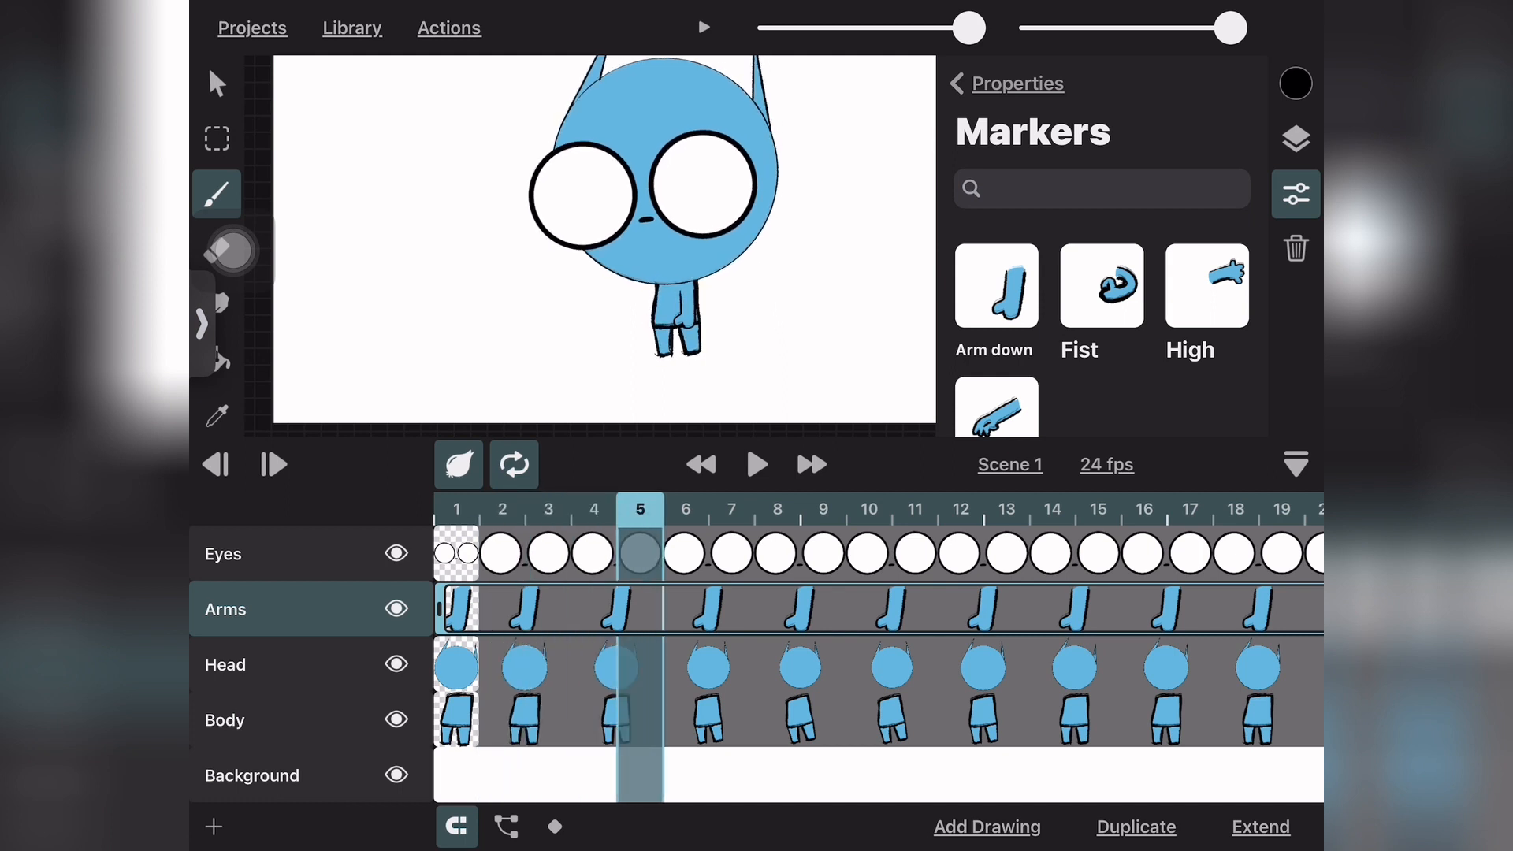
left_click(1102, 286)
left_click(1206, 286)
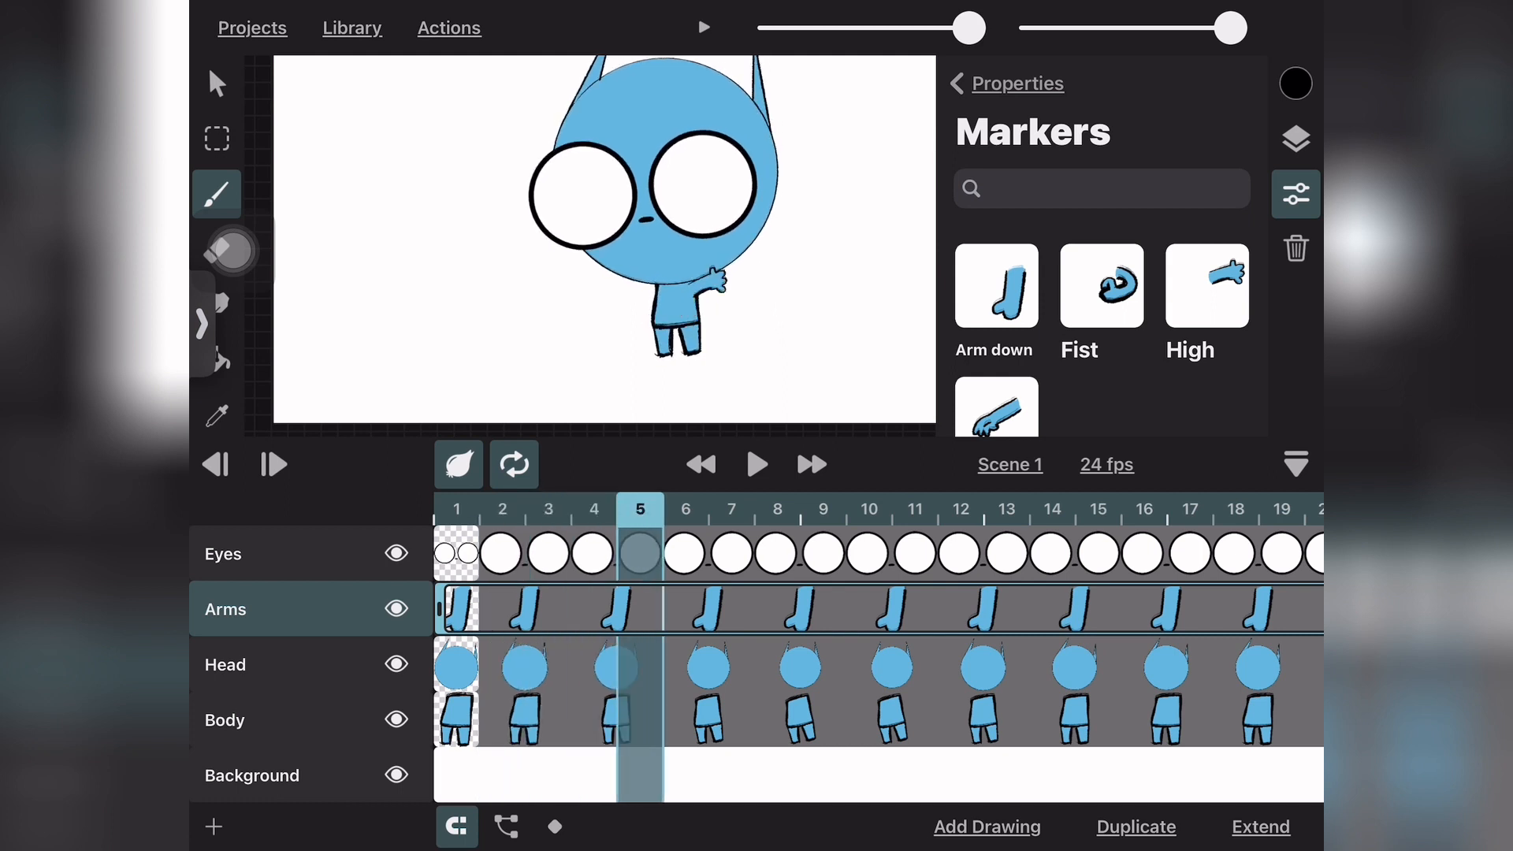